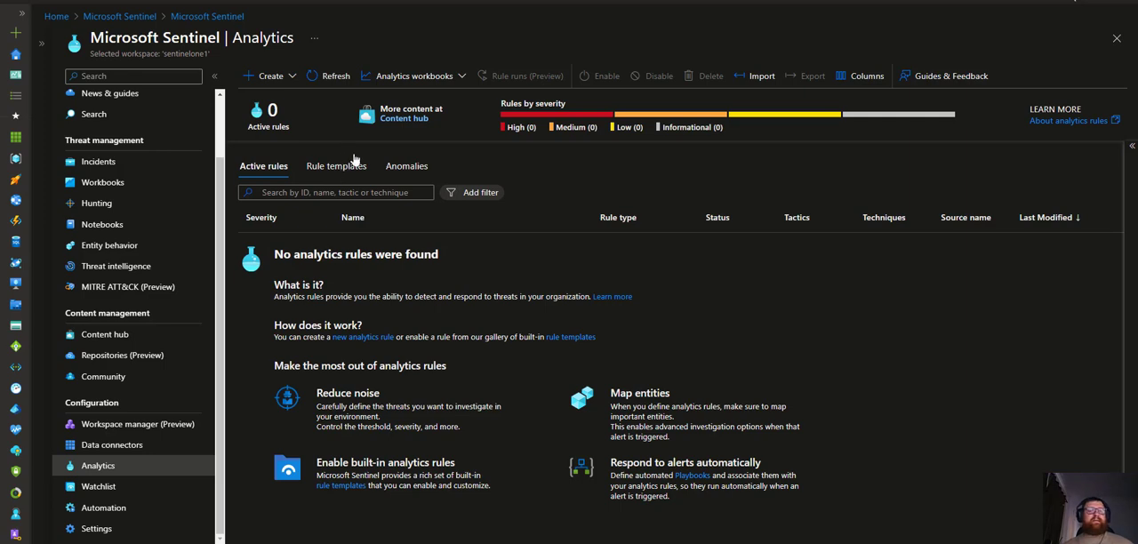
Review the Anomalies list and the Rule templates list of analytics rules
{"action": "left_click", "coordinate": [422, 165]}
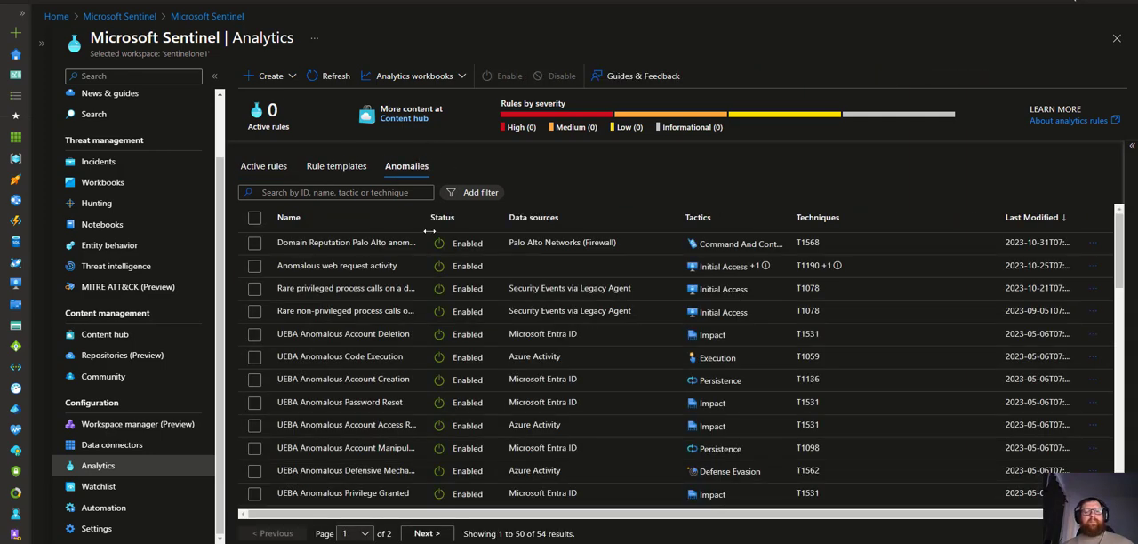
{"action": "left_click", "coordinate": [351, 171]}
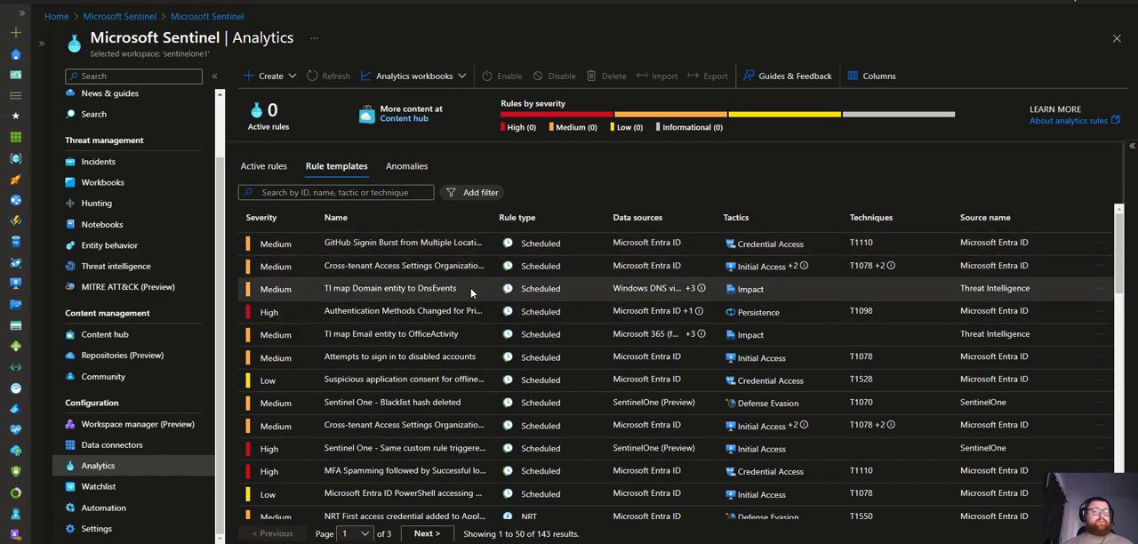
{"action": "scroll", "coordinate": [541, 294], "scroll_direction": "down", "scroll_amount": 1}
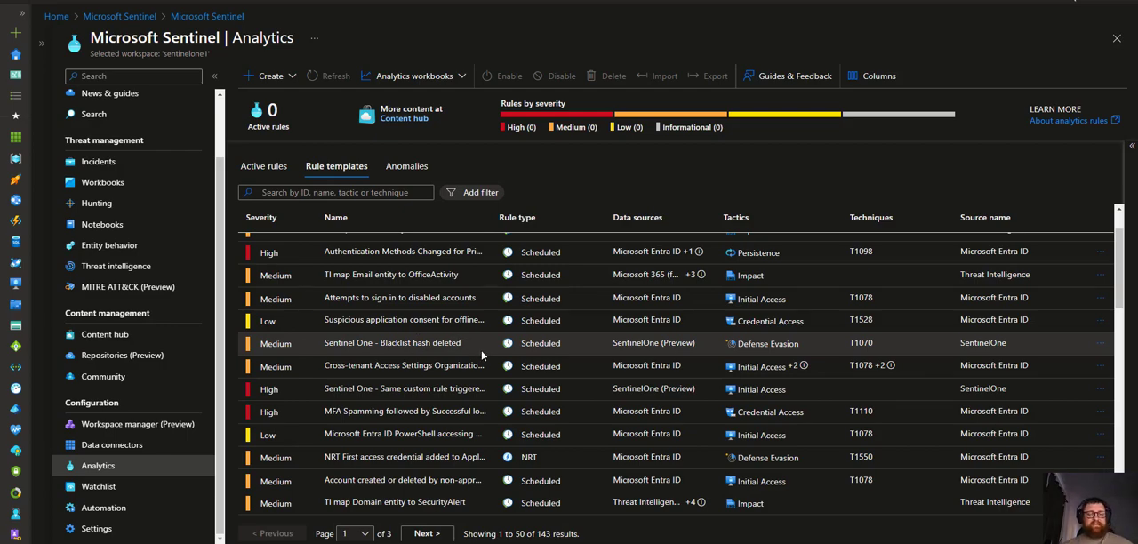
{"action": "scroll", "coordinate": [481, 350], "scroll_direction": "down", "scroll_amount": 3}
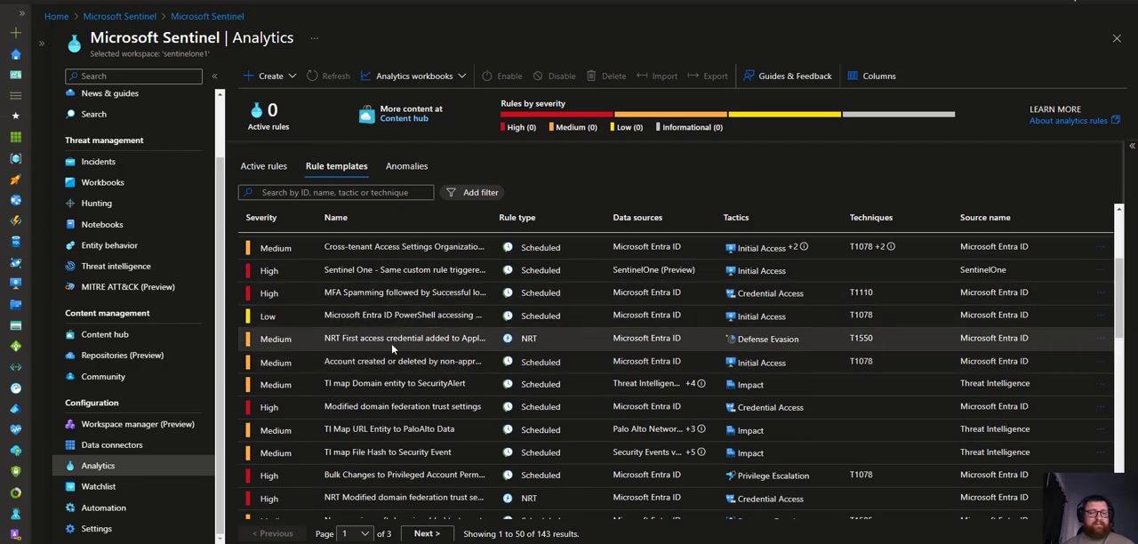
{"action": "scroll", "coordinate": [391, 344], "scroll_direction": "up", "scroll_amount": 4}
Search the rule templates for entra and browse the matching templates
{"action": "left_click", "coordinate": [388, 194]}
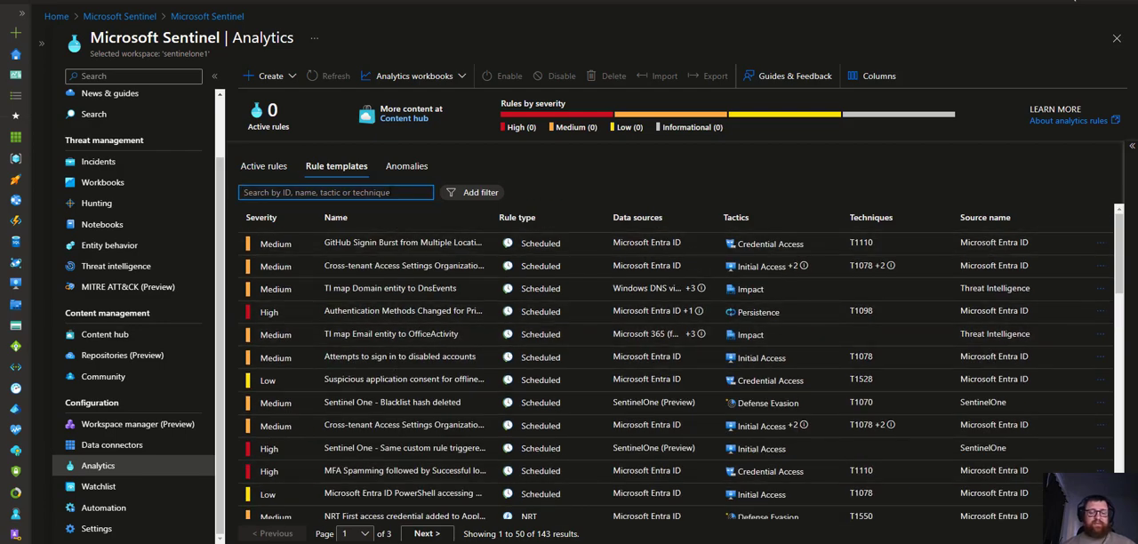
{"action": "type", "text": "entra"}
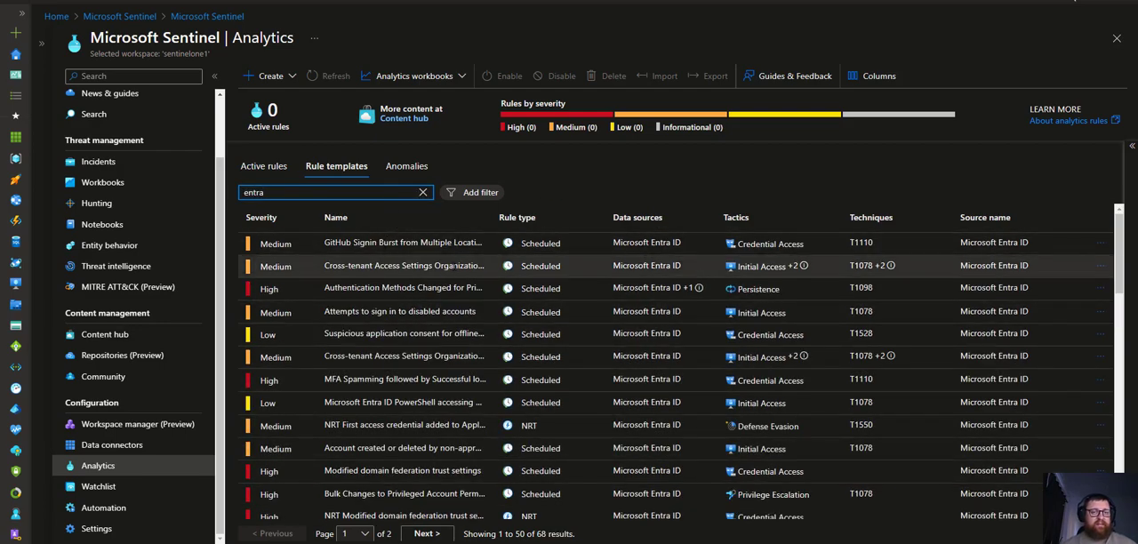
{"action": "scroll", "coordinate": [313, 300], "scroll_direction": "down", "scroll_amount": 10}
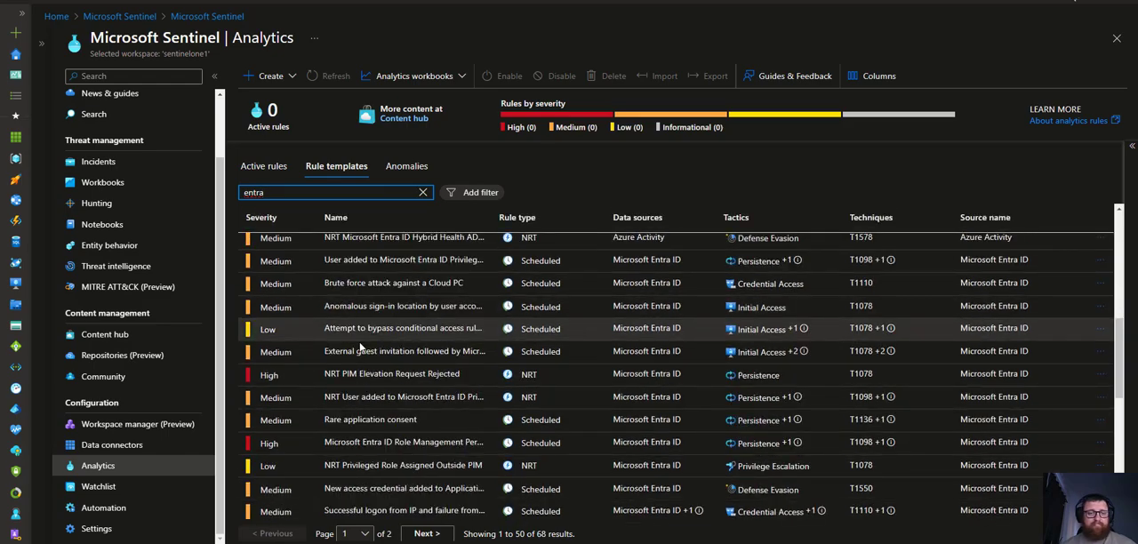
{"action": "scroll", "coordinate": [399, 378], "scroll_direction": "up", "scroll_amount": 5}
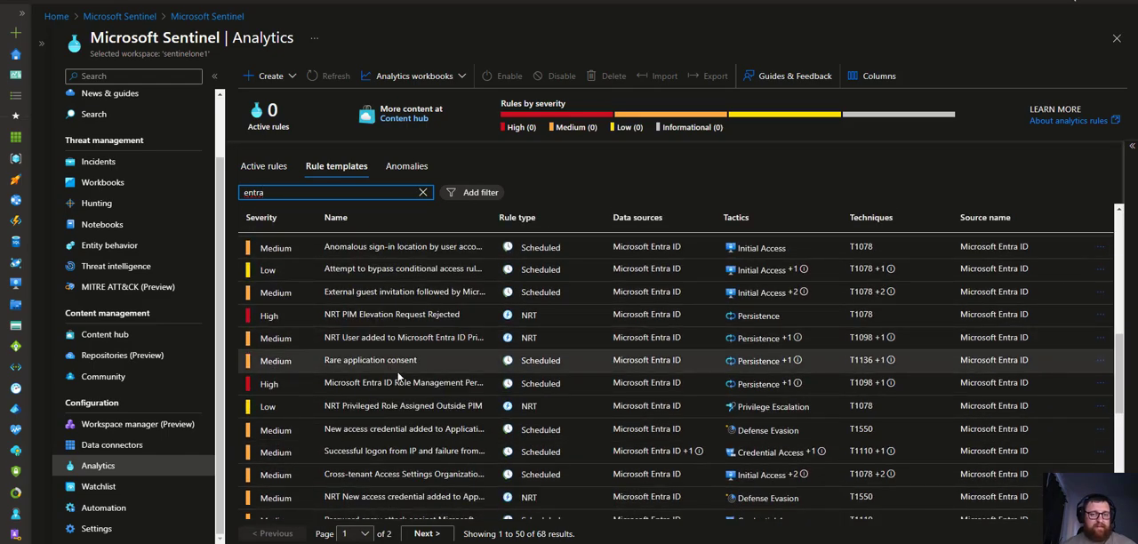
{"action": "scroll", "coordinate": [399, 378], "scroll_direction": "up", "scroll_amount": 1}
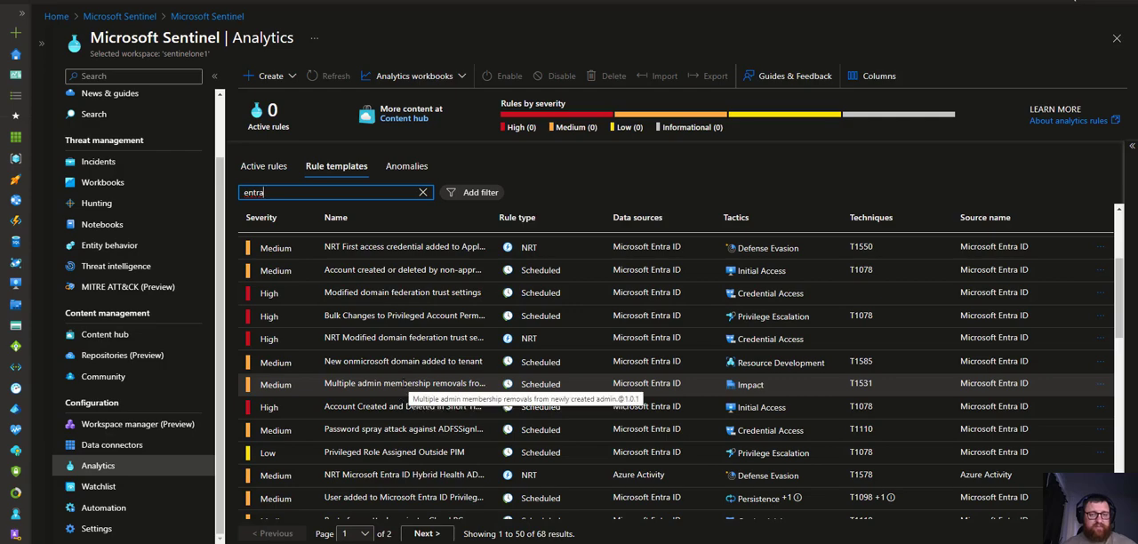
{"action": "scroll", "coordinate": [405, 383], "scroll_direction": "up", "scroll_amount": 2}
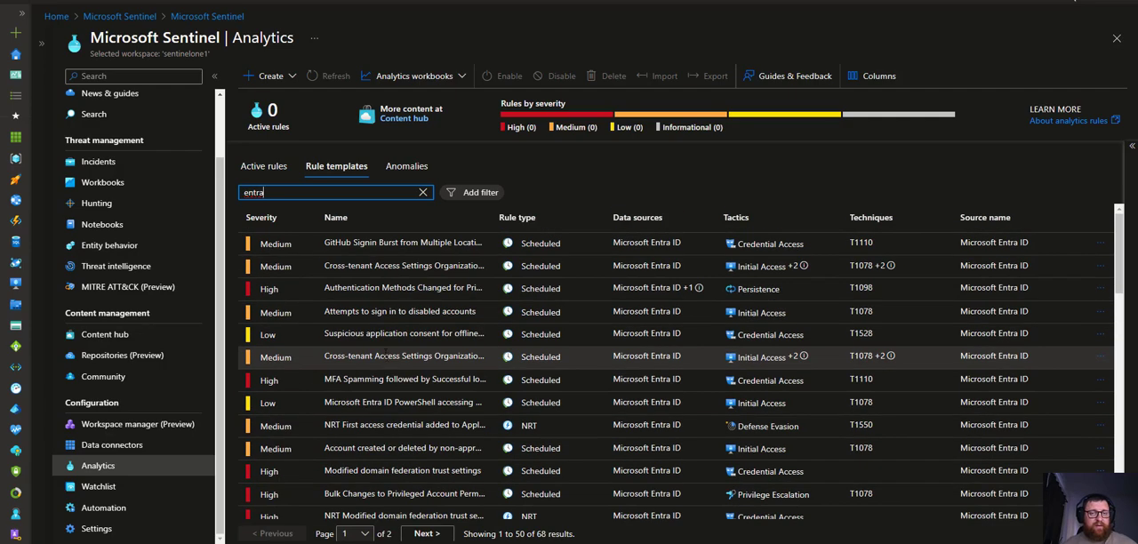
Filter the rule templates by the Microsoft Entra ID data source
{"action": "left_click", "coordinate": [483, 198]}
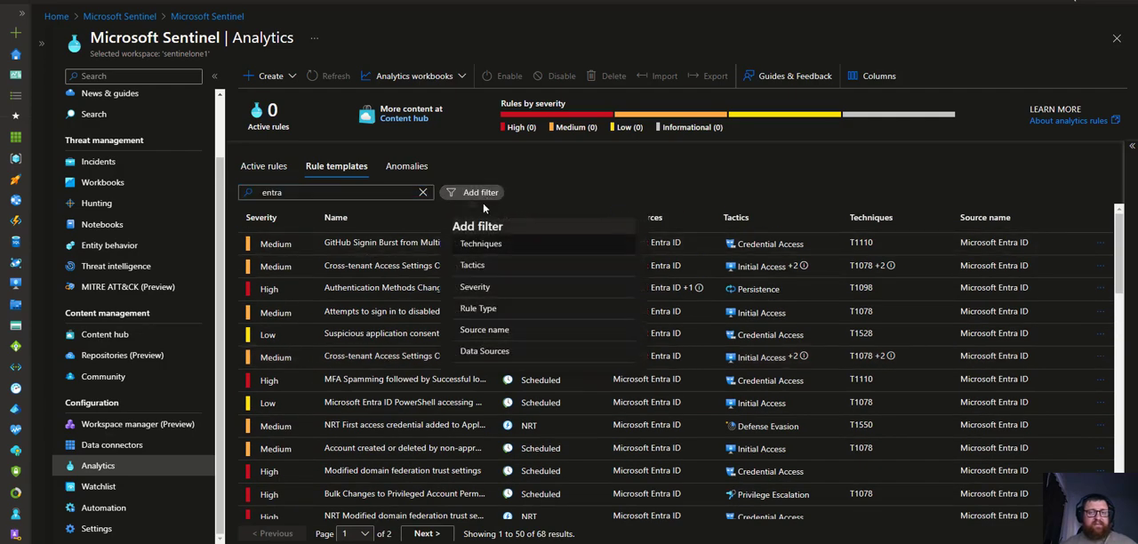
{"action": "left_click", "coordinate": [484, 350]}
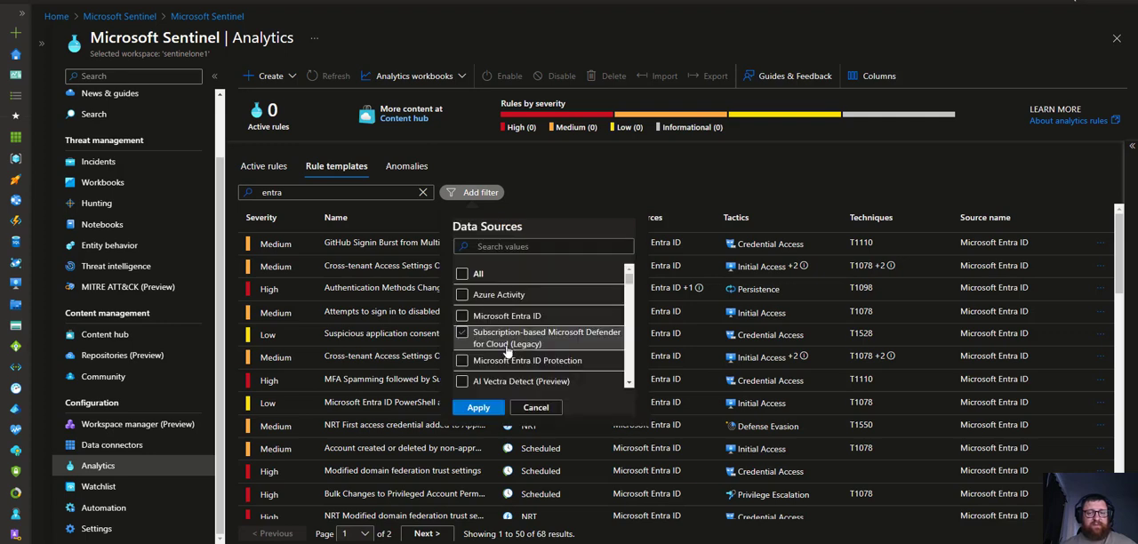
{"action": "left_click", "coordinate": [461, 316]}
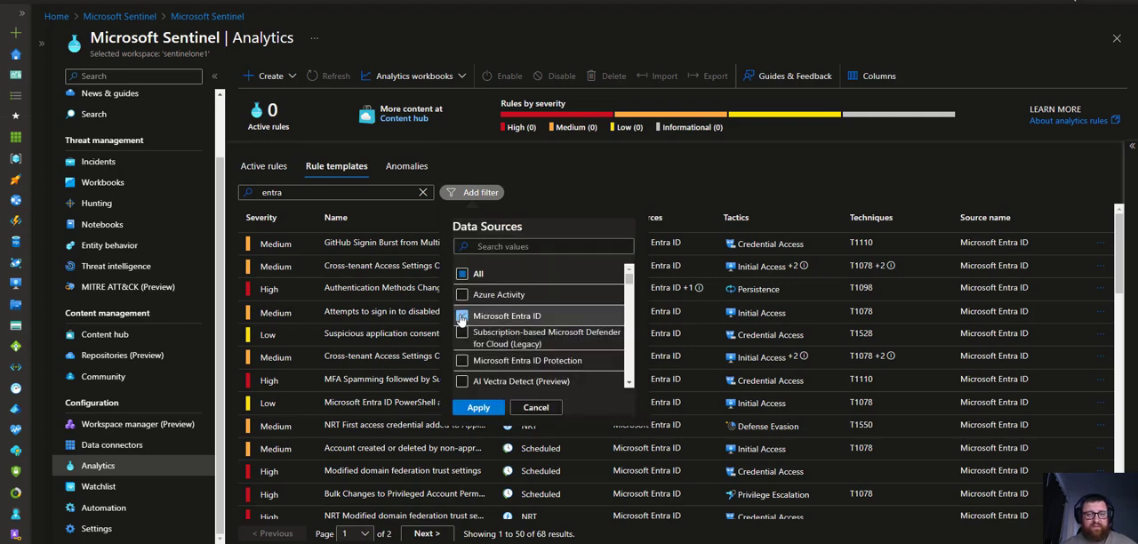
{"action": "scroll", "coordinate": [467, 347], "scroll_direction": "down", "scroll_amount": 4}
{"action": "scroll", "coordinate": [467, 346], "scroll_direction": "up", "scroll_amount": 4}
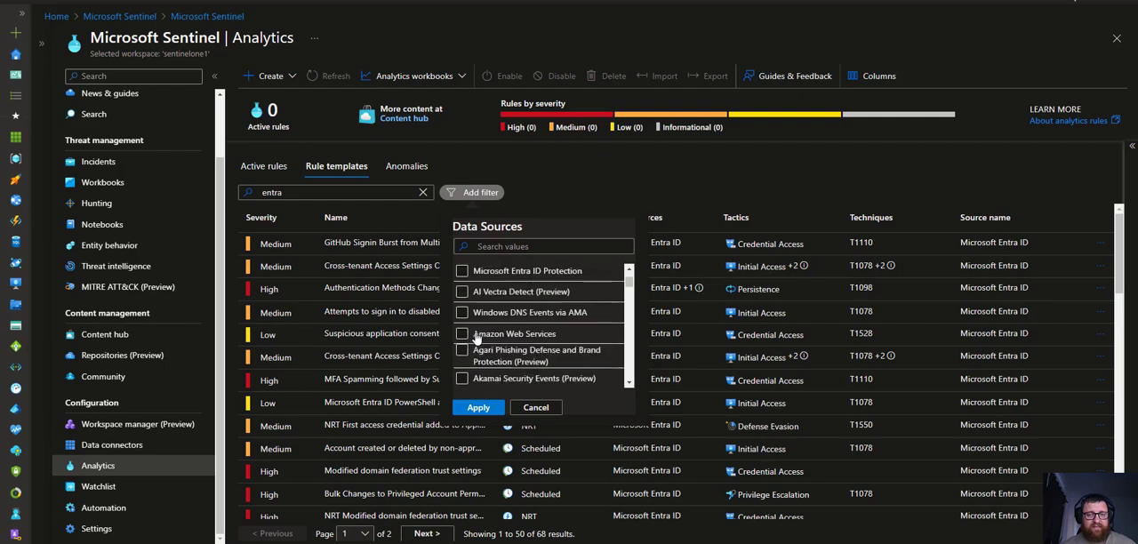
{"action": "left_click", "coordinate": [479, 407]}
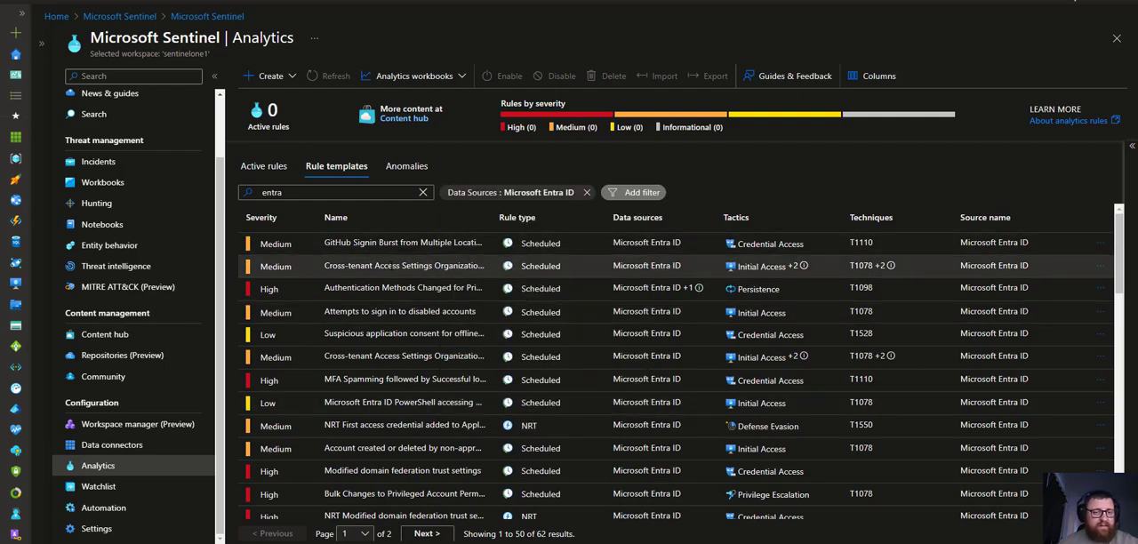
Browse the filtered Microsoft Entra ID rule templates
{"action": "scroll", "coordinate": [422, 285], "scroll_direction": "down", "scroll_amount": 1}
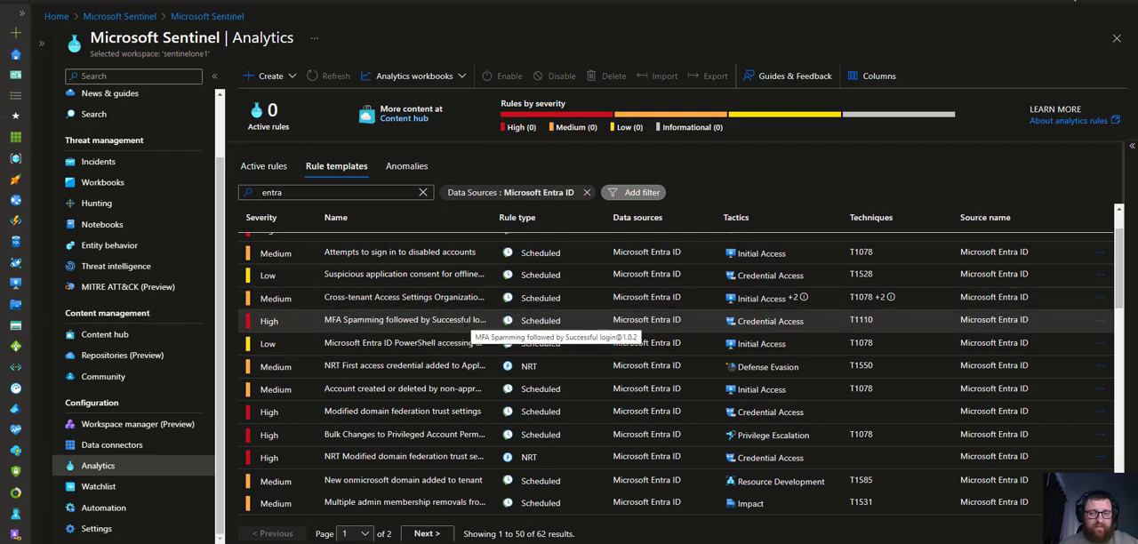
{"action": "scroll", "coordinate": [466, 320], "scroll_direction": "down", "scroll_amount": 3}
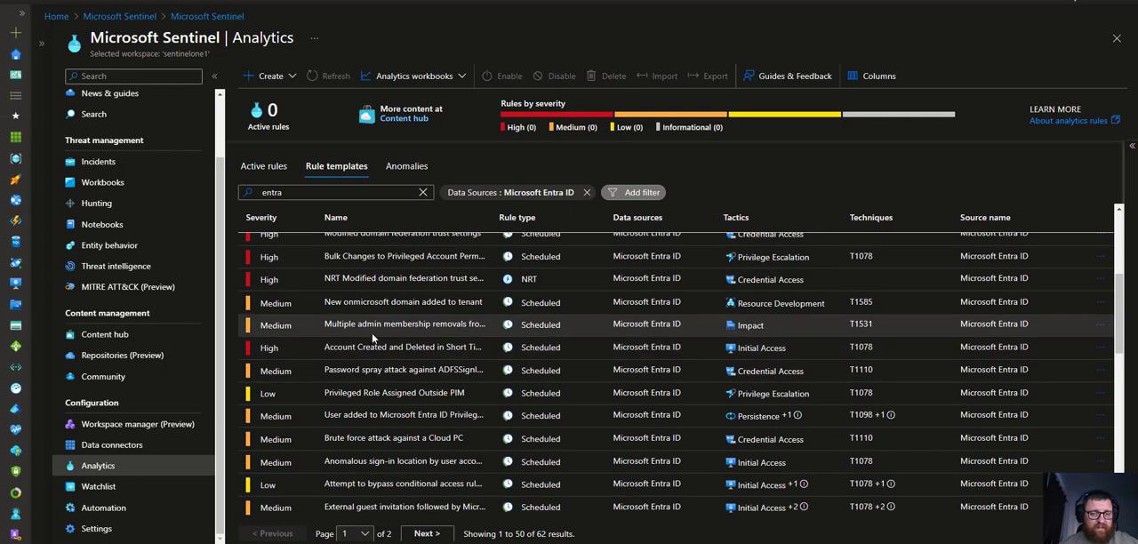
{"action": "scroll", "coordinate": [380, 327], "scroll_direction": "down", "scroll_amount": 1}
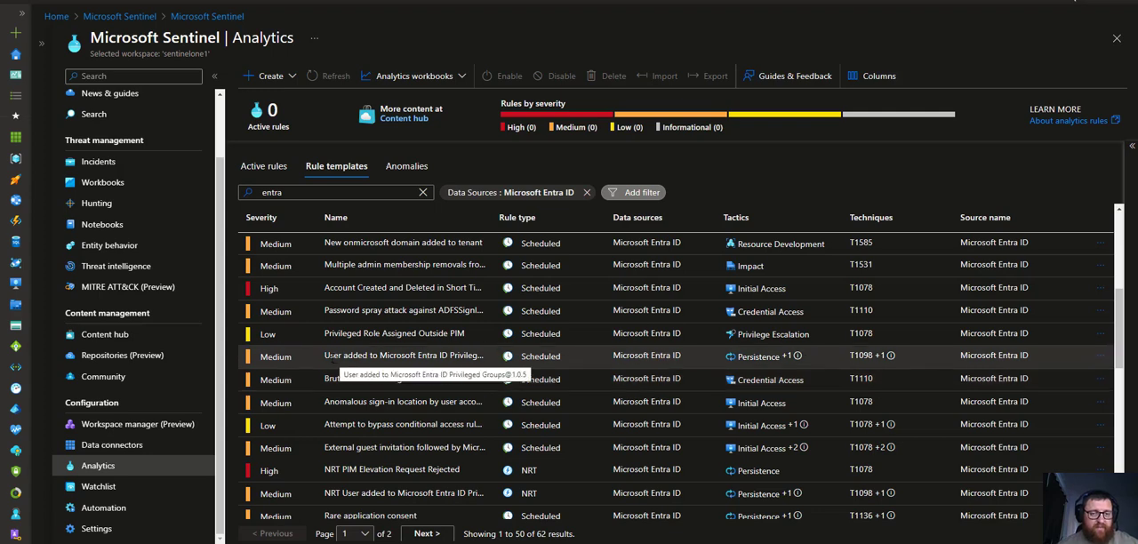
{"action": "left_click", "coordinate": [458, 354]}
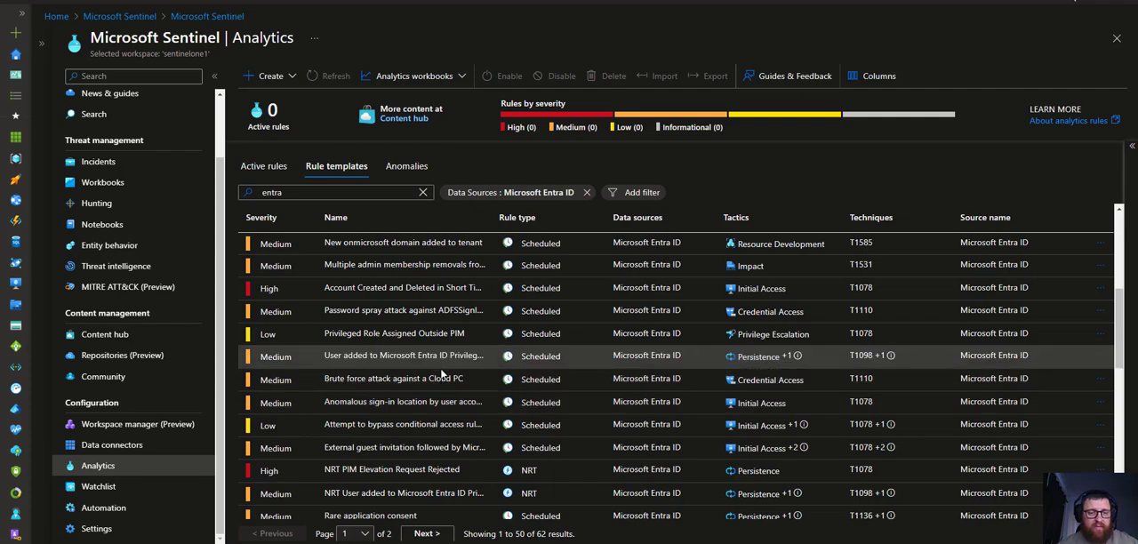
{"action": "scroll", "coordinate": [445, 372], "scroll_direction": "down", "scroll_amount": 1}
{"action": "scroll", "coordinate": [397, 431], "scroll_direction": "down", "scroll_amount": 5}
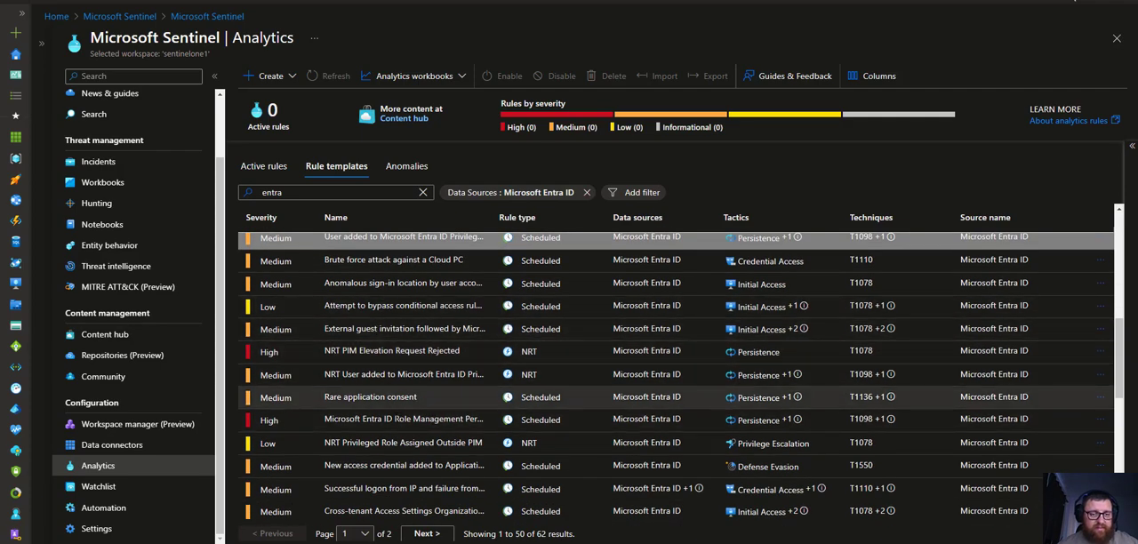
{"action": "scroll", "coordinate": [398, 431], "scroll_direction": "down", "scroll_amount": 3}
{"action": "scroll", "coordinate": [388, 383], "scroll_direction": "down", "scroll_amount": 3}
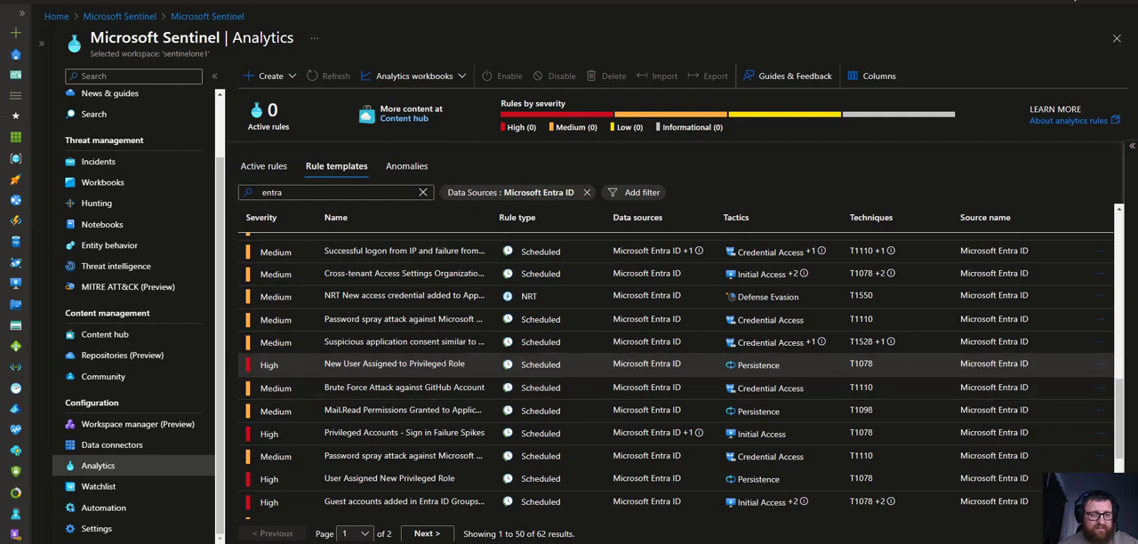
{"action": "scroll", "coordinate": [391, 366], "scroll_direction": "up", "scroll_amount": 5}
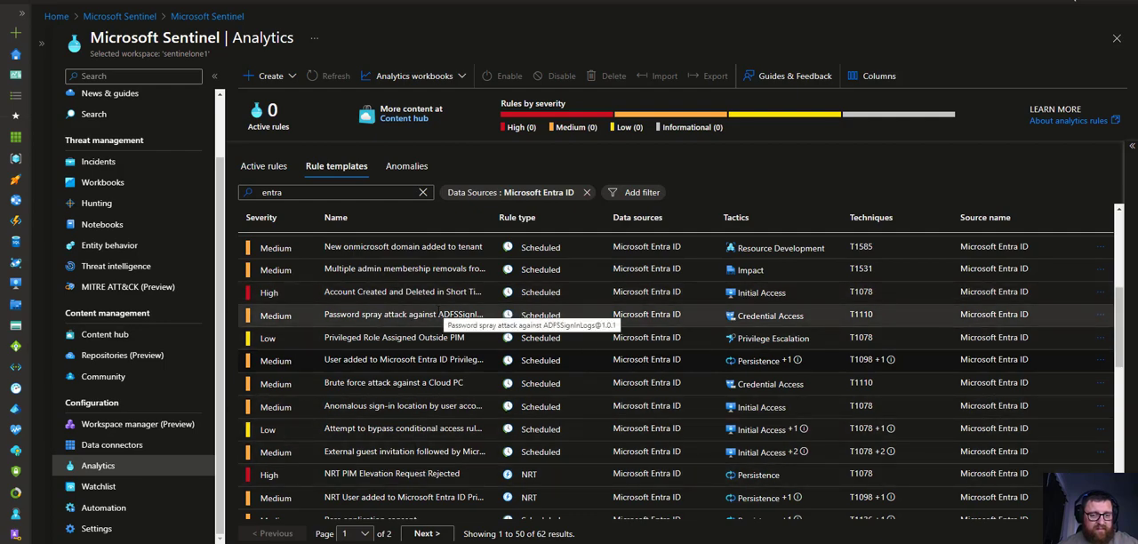
{"action": "scroll", "coordinate": [436, 316], "scroll_direction": "up", "scroll_amount": 2}
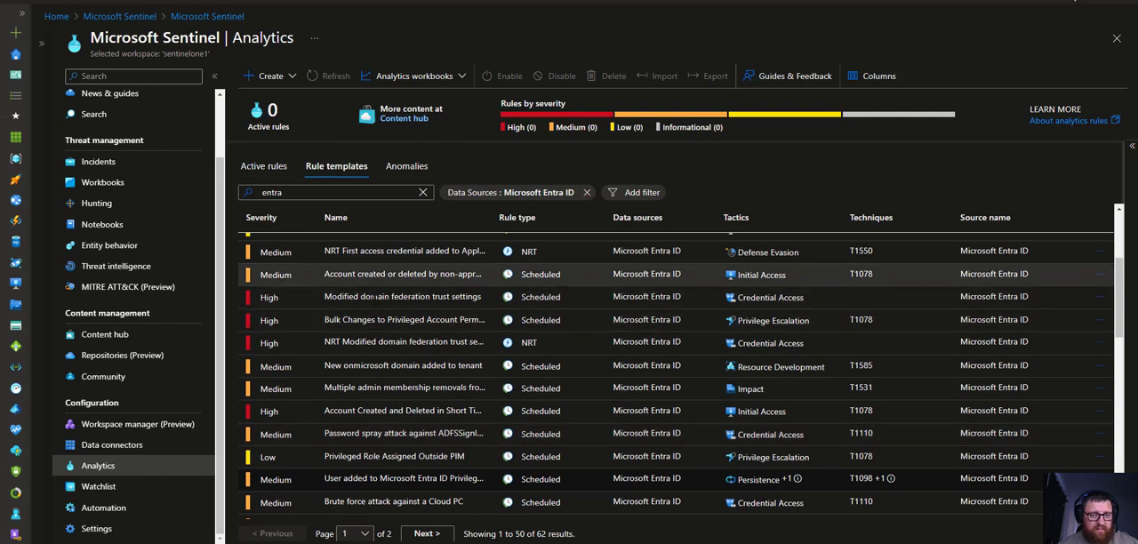
{"action": "scroll", "coordinate": [376, 364], "scroll_direction": "down", "scroll_amount": 1}
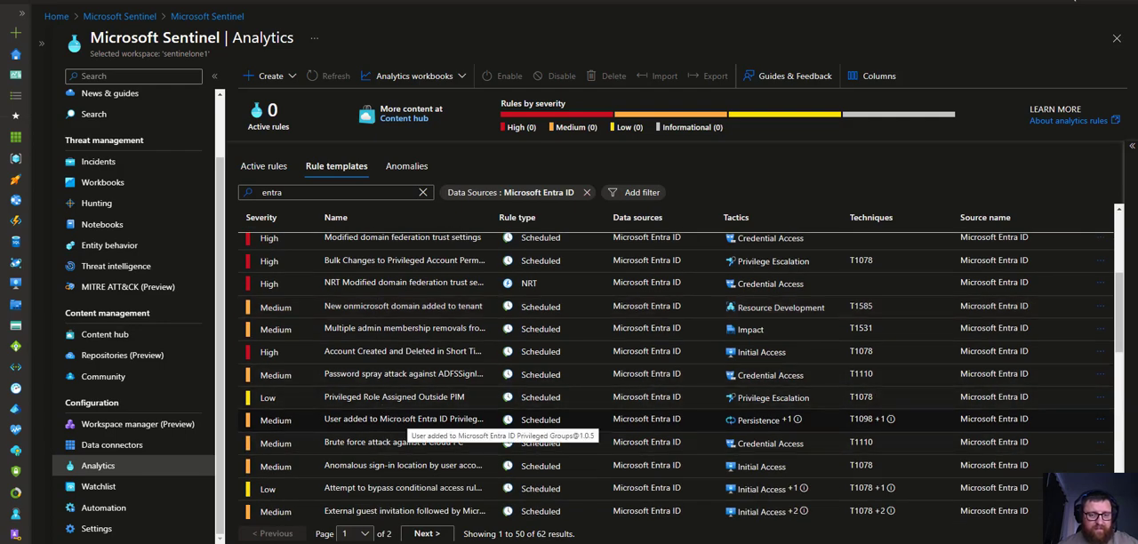
Create a rule from the User added to Microsoft Entra ID Privileged Groups template
{"action": "left_click", "coordinate": [404, 420]}
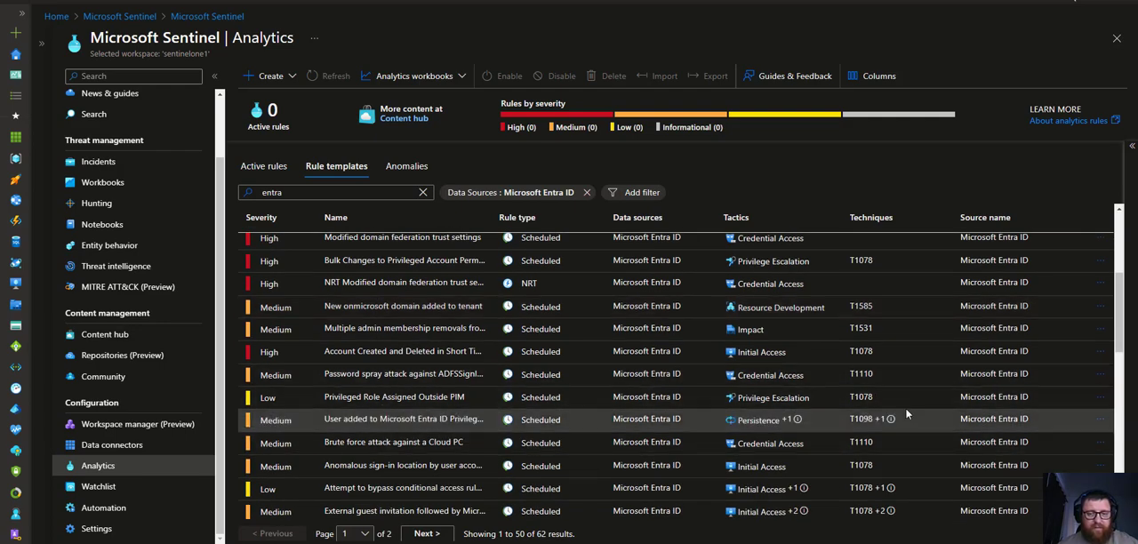
{"action": "left_click", "coordinate": [1100, 419]}
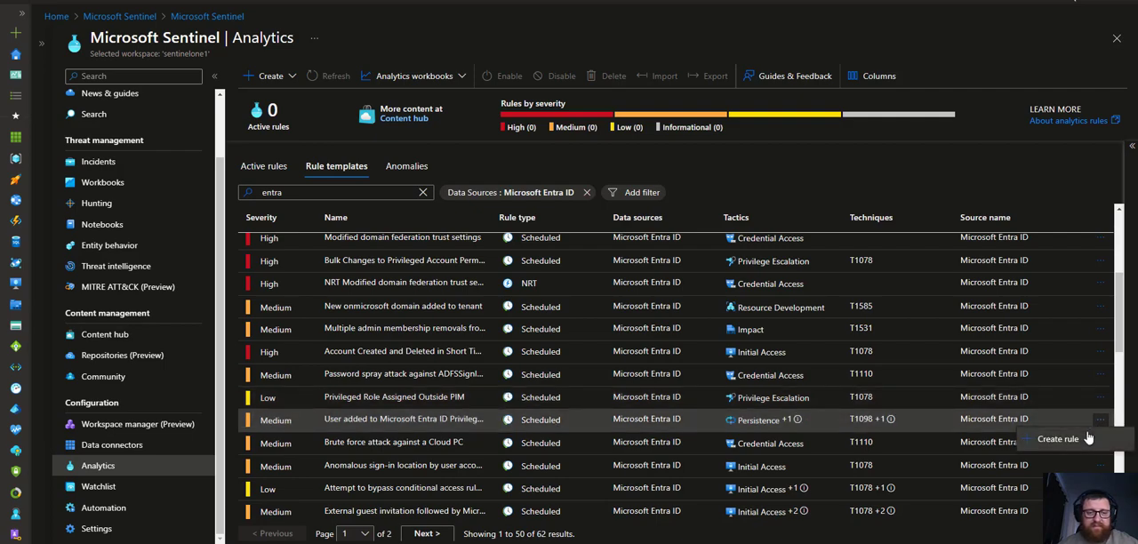
{"action": "left_click", "coordinate": [1059, 438]}
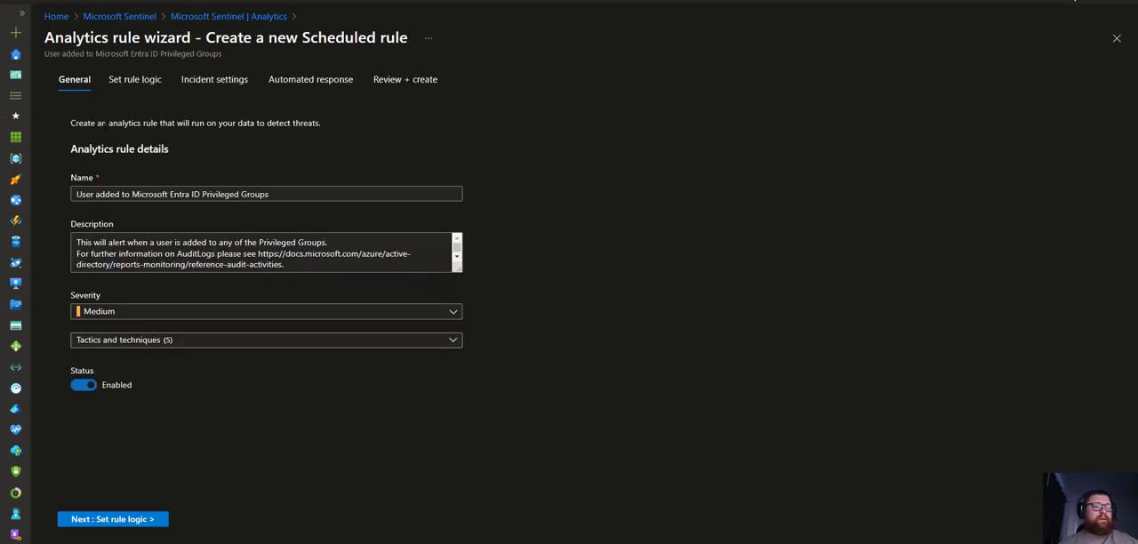
Review the rule's name and description, and set its severity to High
{"action": "double_click", "coordinate": [80, 180]}
{"action": "left_click", "coordinate": [140, 193]}
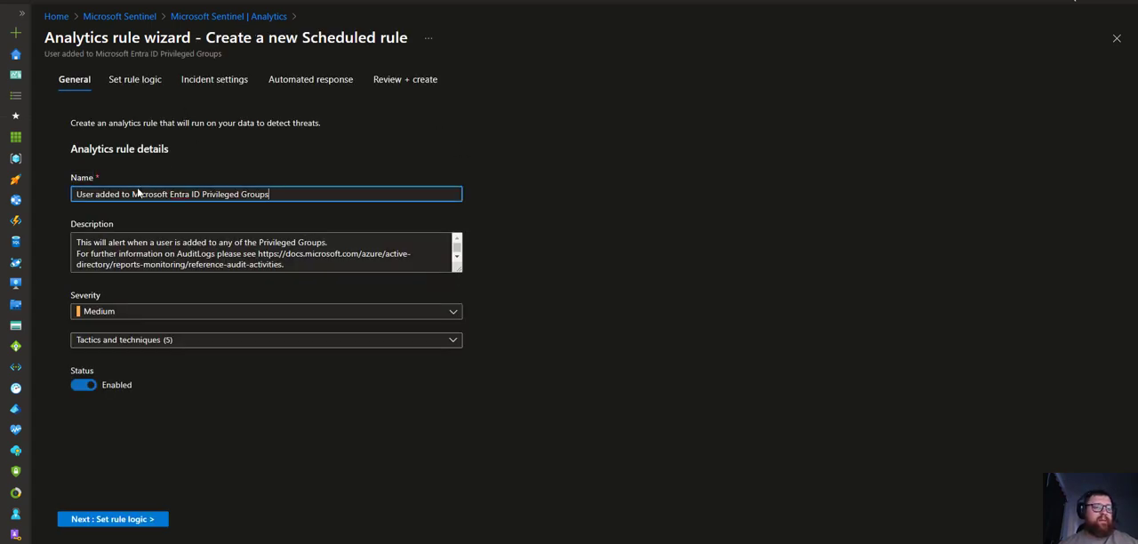
{"action": "left_click", "coordinate": [274, 267]}
{"action": "key", "text": "ctrl+a"}
{"action": "left_click", "coordinate": [285, 261]}
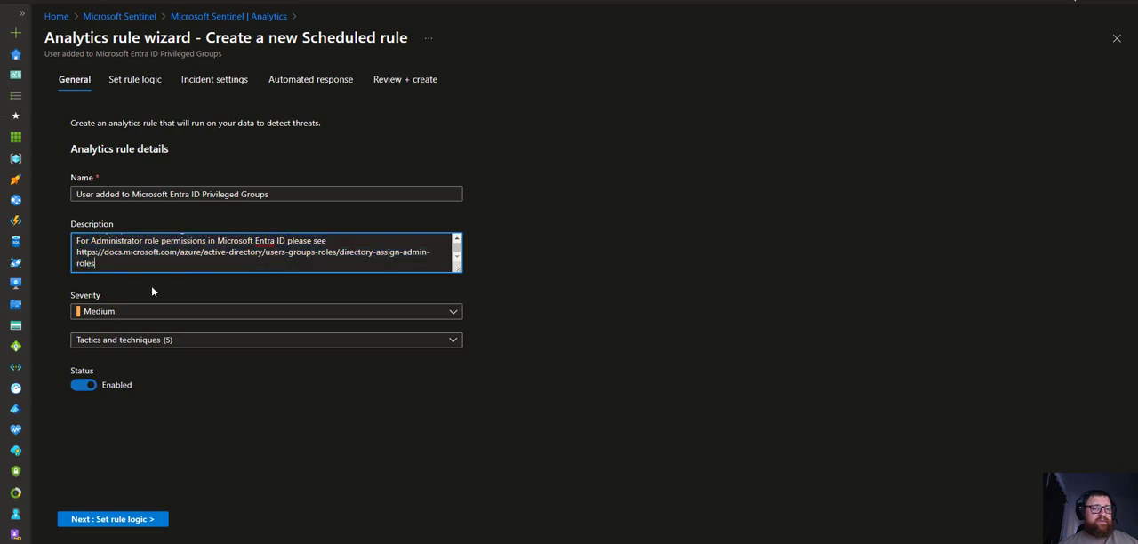
{"action": "left_click", "coordinate": [111, 313]}
{"action": "left_click", "coordinate": [97, 402]}
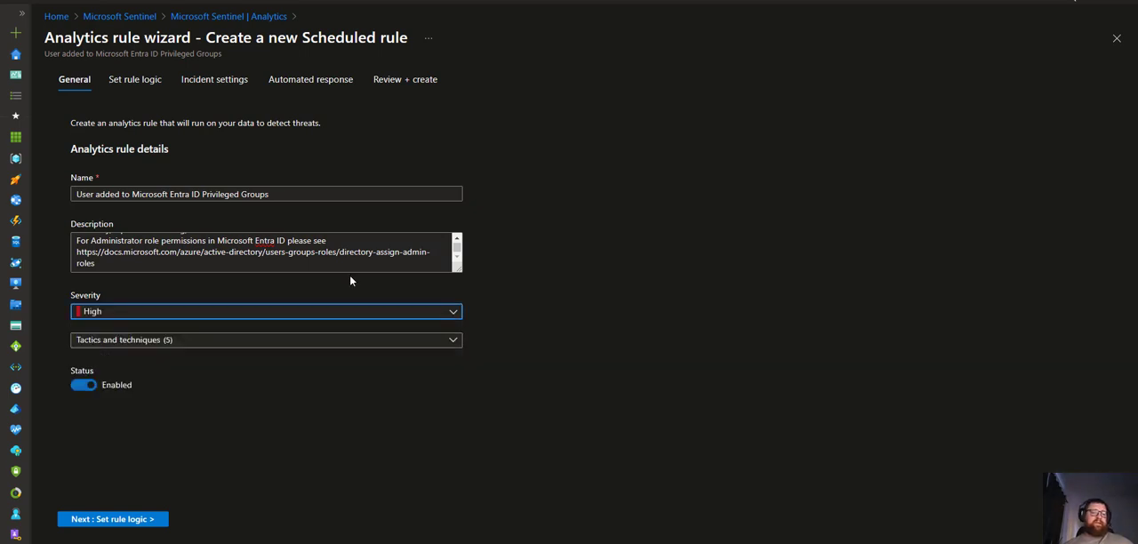
Add techniques T1548, T1068 and T0890 under Privilege Escalation in the rule's tactics and techniques
{"action": "left_click", "coordinate": [412, 342]}
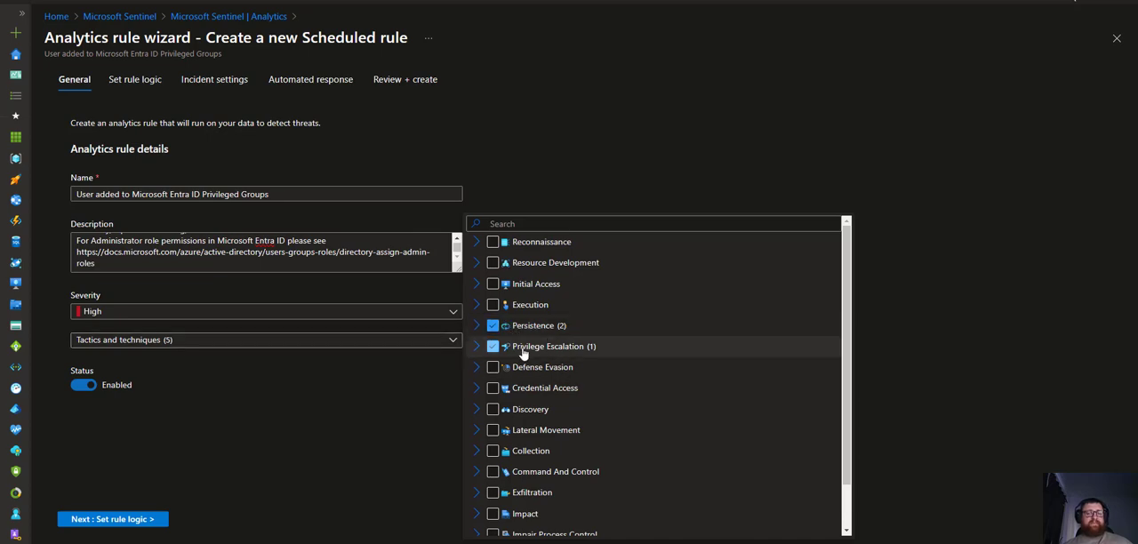
{"action": "left_click", "coordinate": [477, 347]}
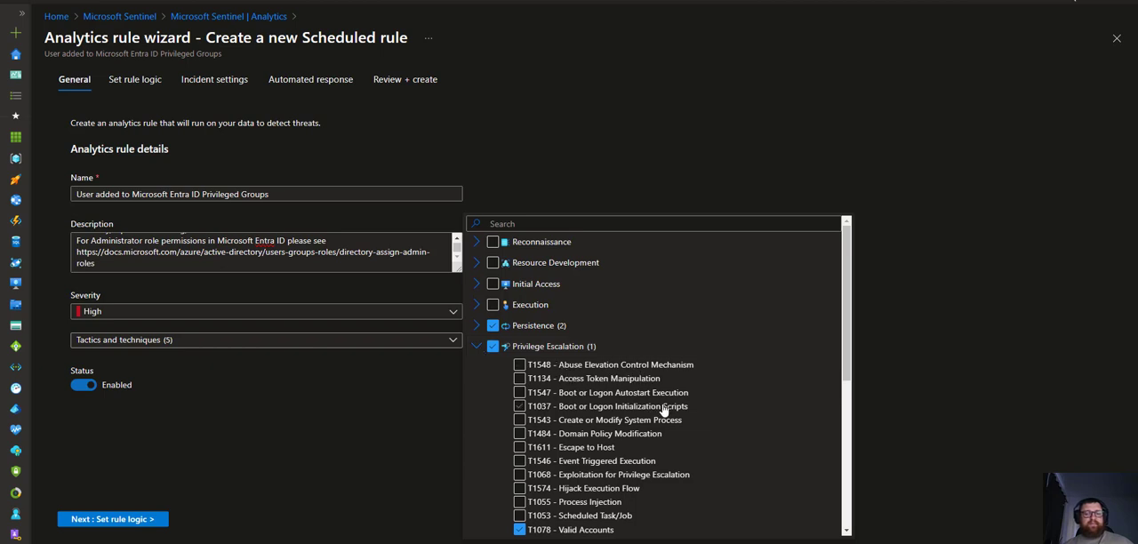
{"action": "scroll", "coordinate": [640, 395], "scroll_direction": "down", "scroll_amount": 1}
{"action": "left_click", "coordinate": [520, 307]}
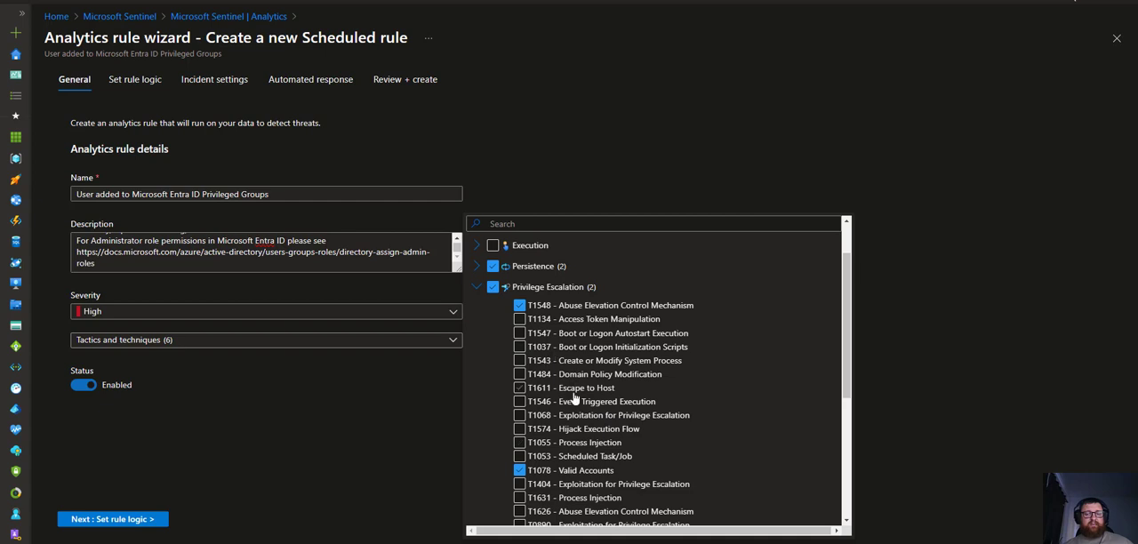
{"action": "left_click", "coordinate": [522, 418]}
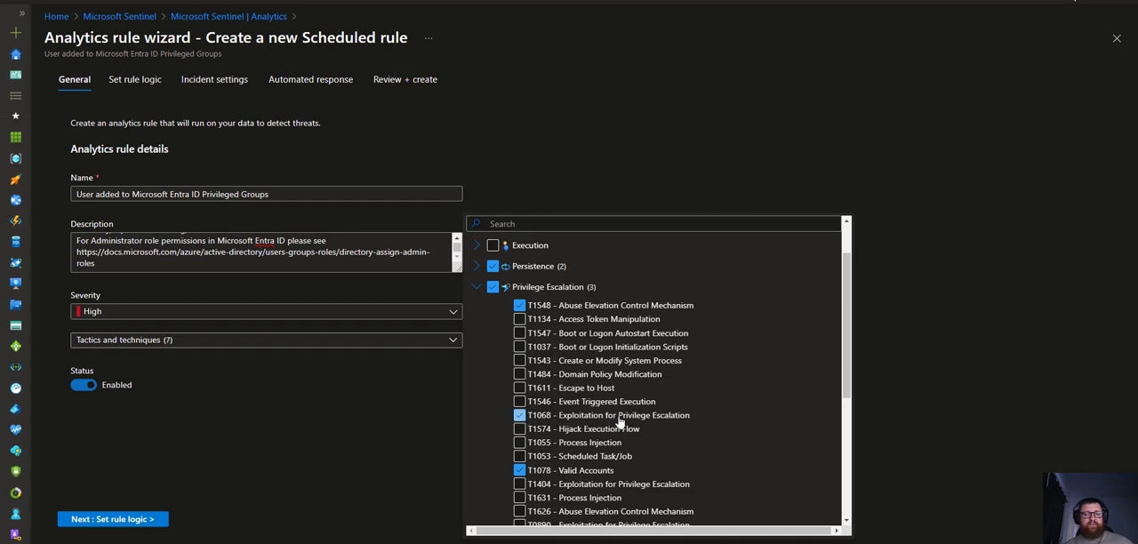
{"action": "scroll", "coordinate": [631, 430], "scroll_direction": "down", "scroll_amount": 1}
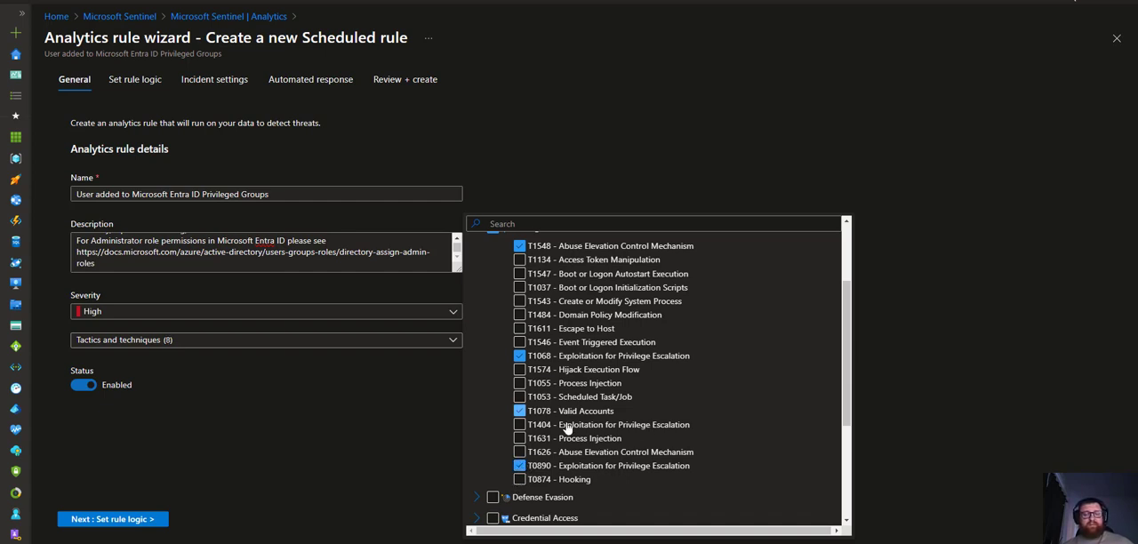
{"action": "scroll", "coordinate": [498, 355], "scroll_direction": "up", "scroll_amount": 3}
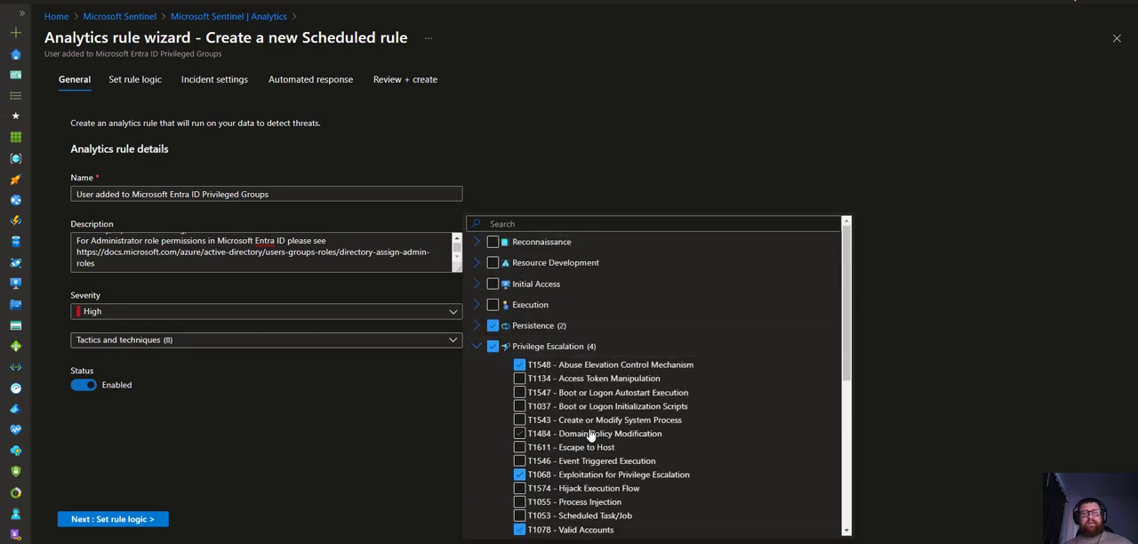
Add T0859 - Valid Accounts under Persistence, close the tactics list and continue to the rule logic page
{"action": "left_click", "coordinate": [478, 346]}
{"action": "left_click", "coordinate": [477, 326]}
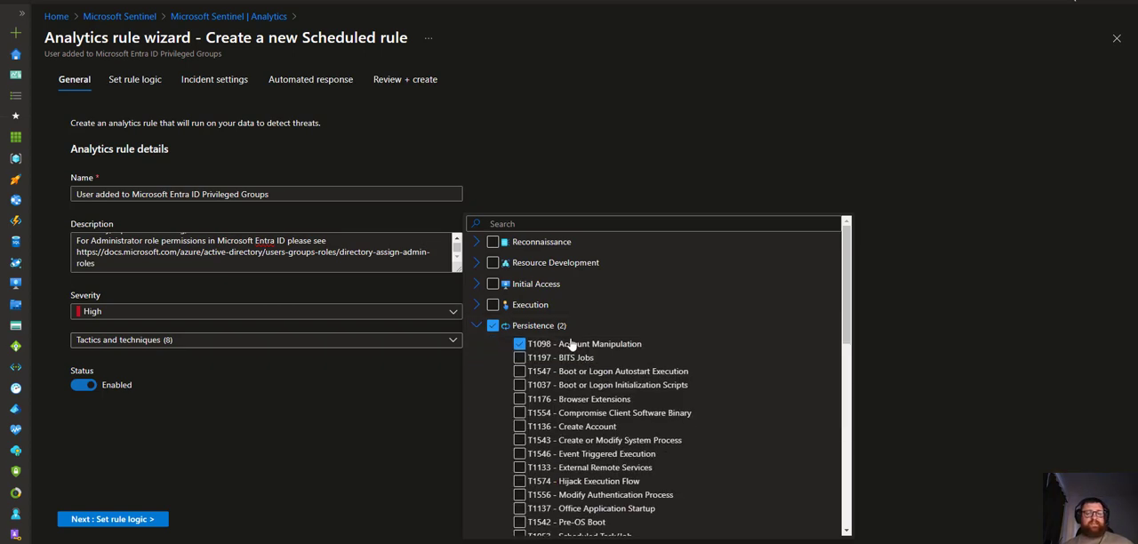
{"action": "scroll", "coordinate": [592, 365], "scroll_direction": "down", "scroll_amount": 3}
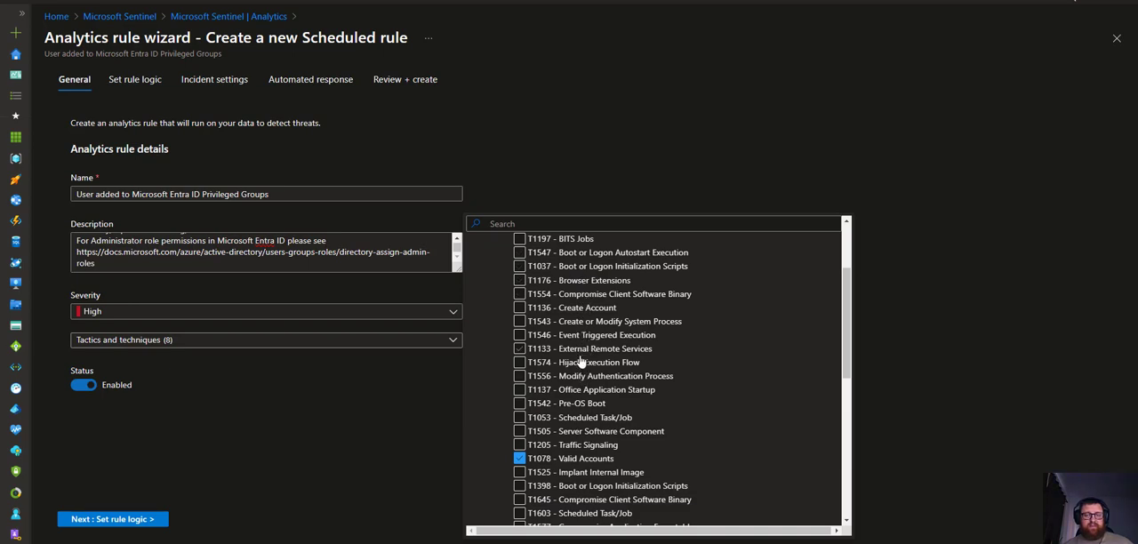
{"action": "scroll", "coordinate": [578, 411], "scroll_direction": "down", "scroll_amount": 3}
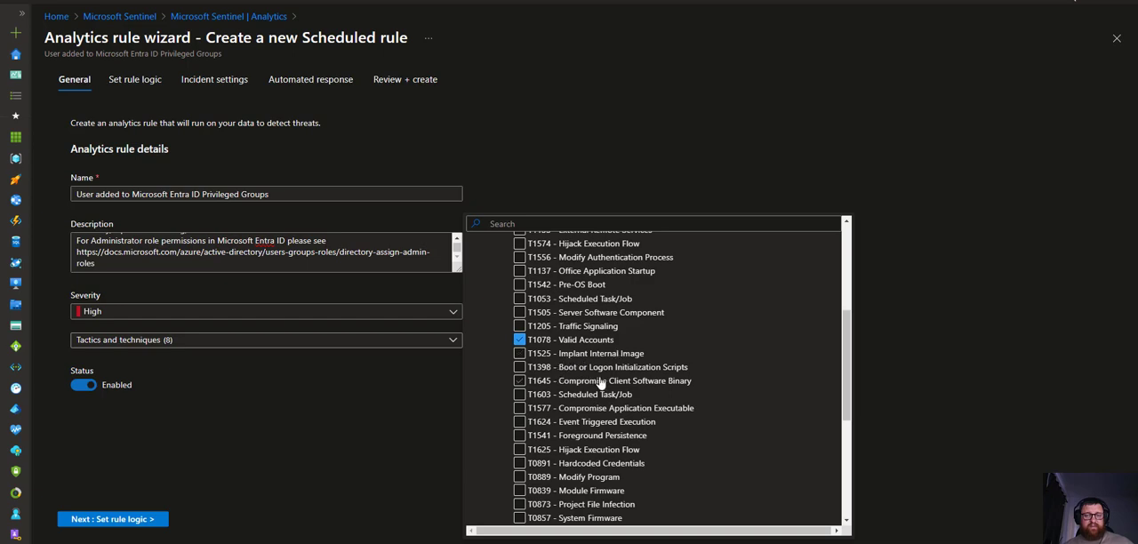
{"action": "scroll", "coordinate": [585, 416], "scroll_direction": "down", "scroll_amount": 3}
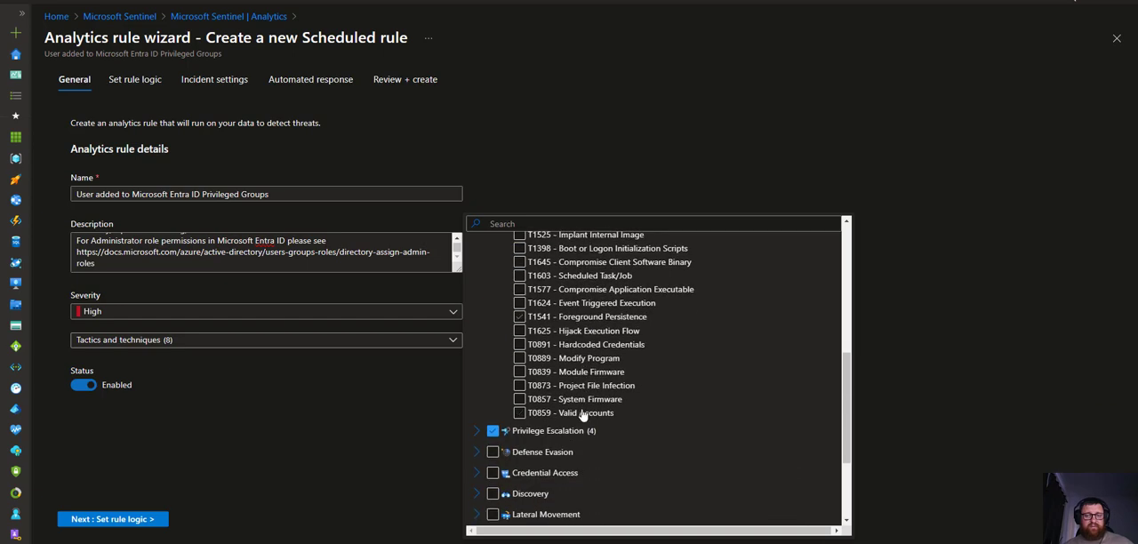
{"action": "left_click", "coordinate": [520, 413]}
{"action": "scroll", "coordinate": [498, 382], "scroll_direction": "up", "scroll_amount": 6}
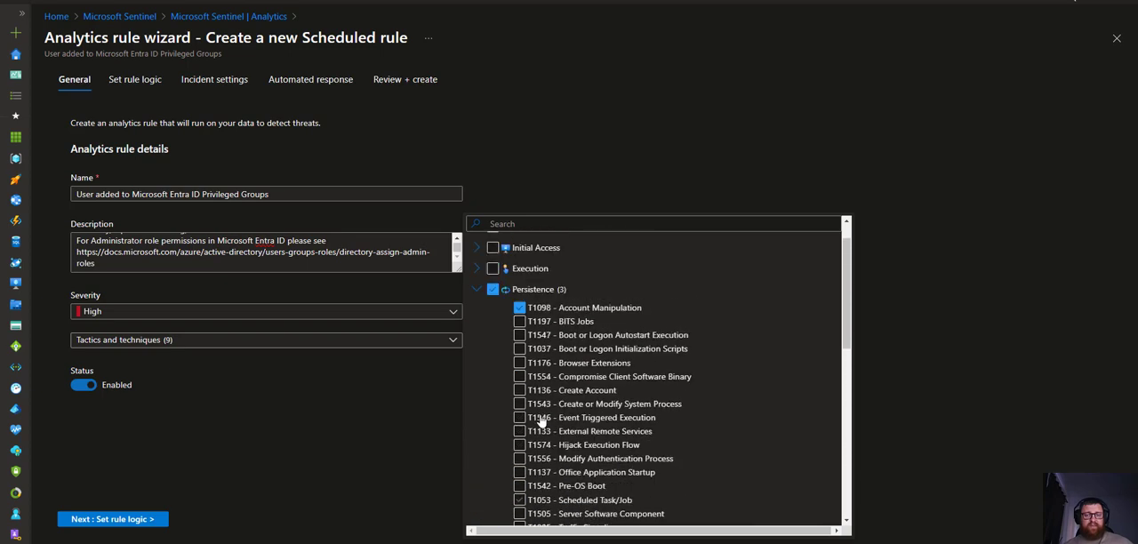
{"action": "left_click", "coordinate": [477, 326]}
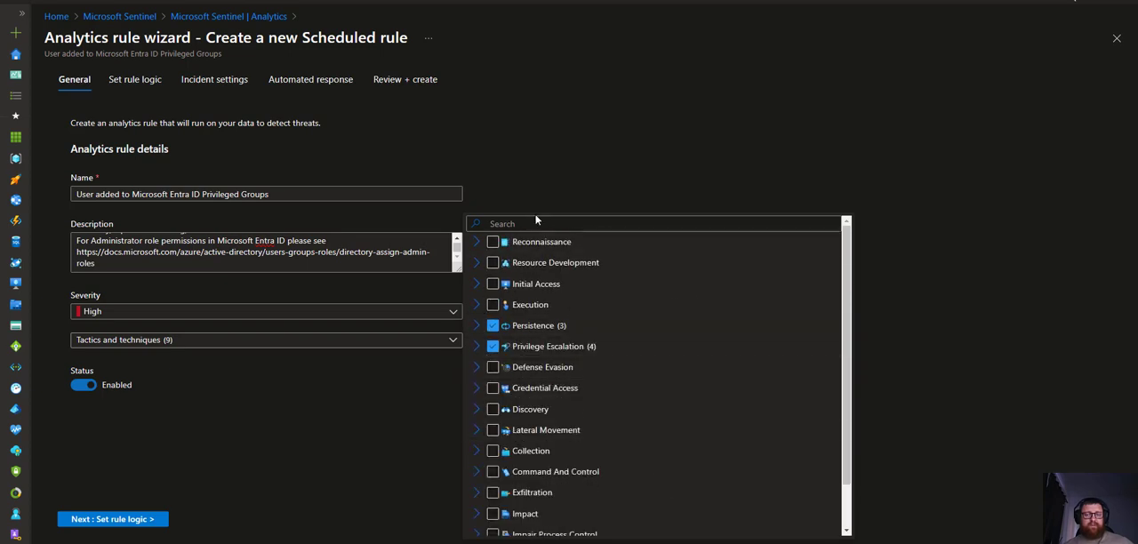
{"action": "left_click", "coordinate": [583, 194]}
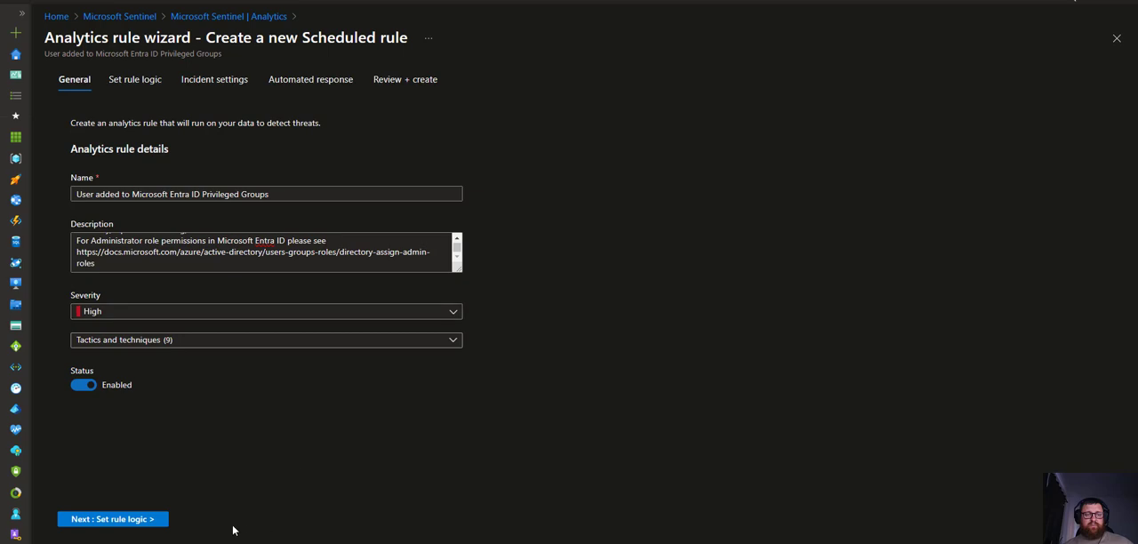
{"action": "left_click", "coordinate": [139, 519]}
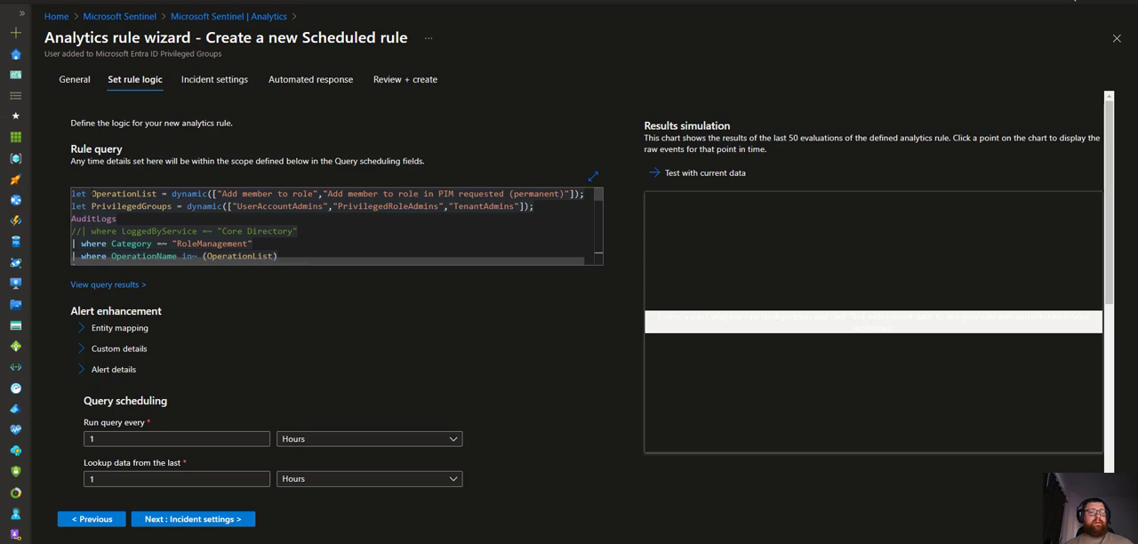
Restore the query's first line to let OperationList = dynamic( [...] after accidentally moving its text
{"action": "left_click_drag", "start_coordinate": [92, 193], "coordinate": [214, 194]}
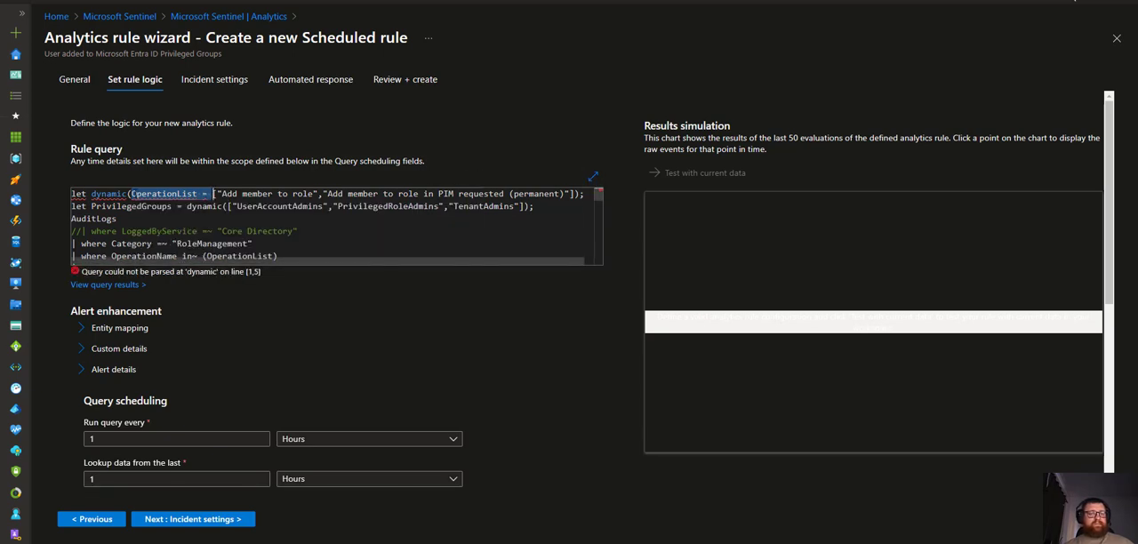
{"action": "left_click", "coordinate": [209, 194]}
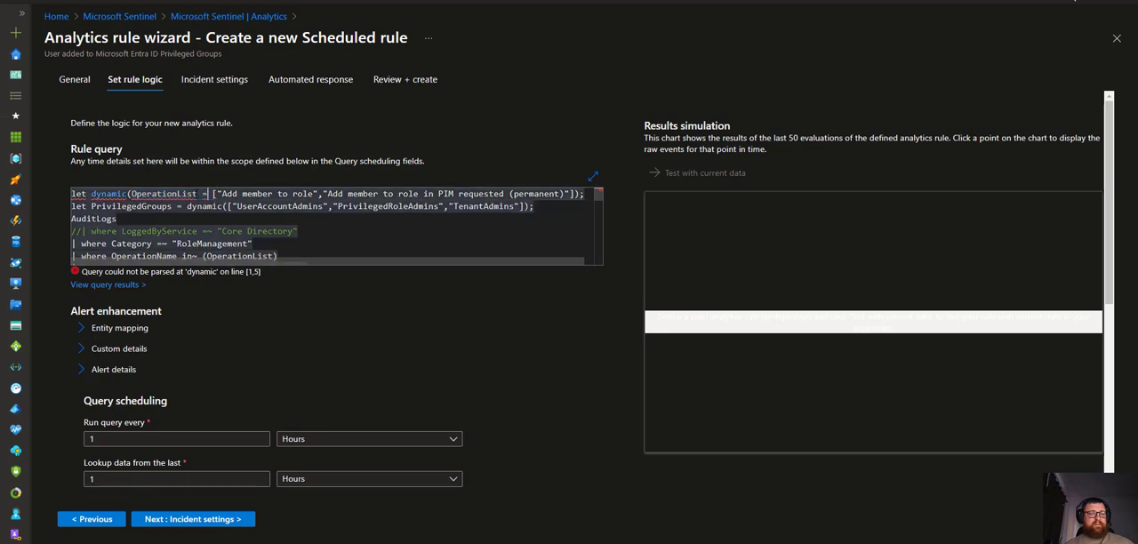
{"action": "left_click_drag", "start_coordinate": [141, 194], "coordinate": [196, 194]}
{"action": "left_click", "coordinate": [134, 194]}
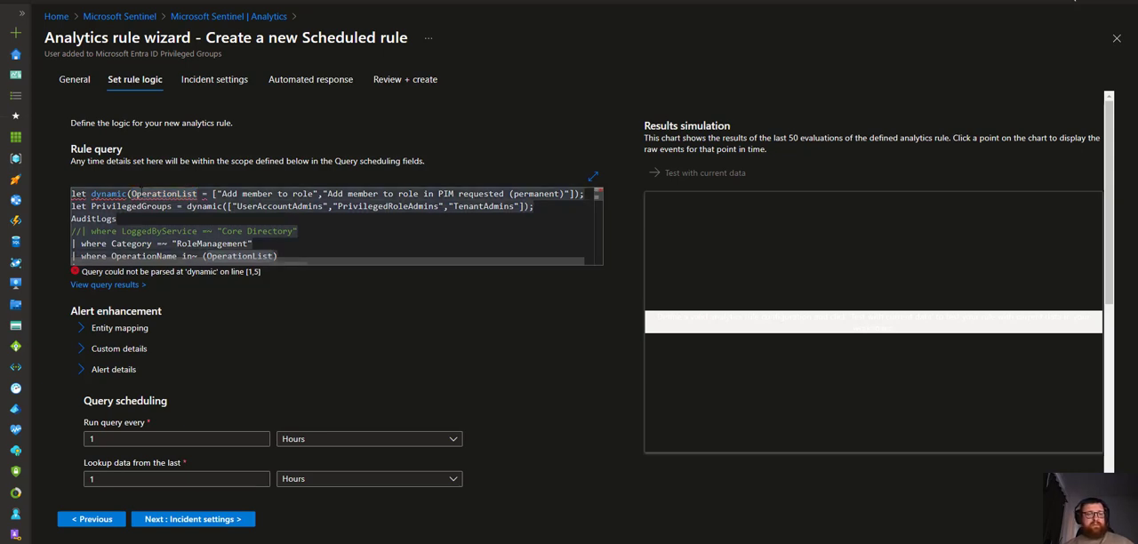
{"action": "triple_click", "coordinate": [138, 194]}
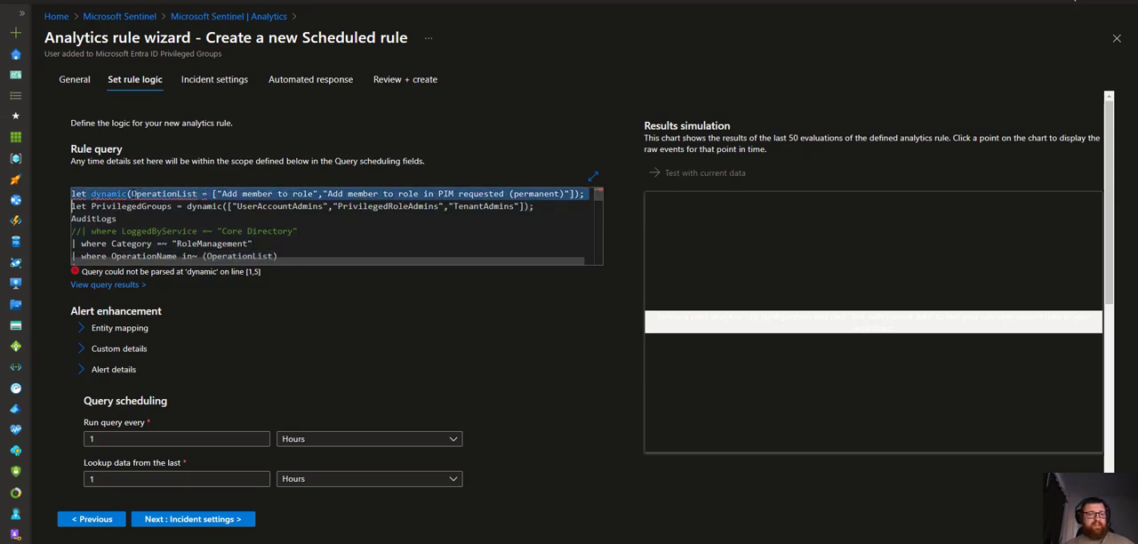
{"action": "left_click", "coordinate": [192, 207]}
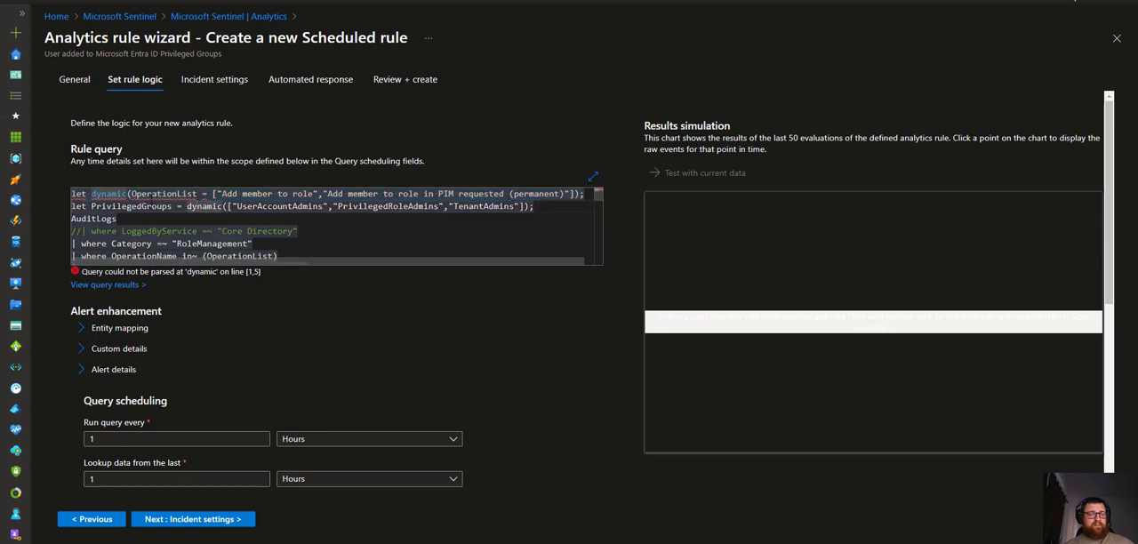
{"action": "left_click_drag", "start_coordinate": [132, 193], "coordinate": [208, 194]}
{"action": "key", "text": "ctrl+c"}
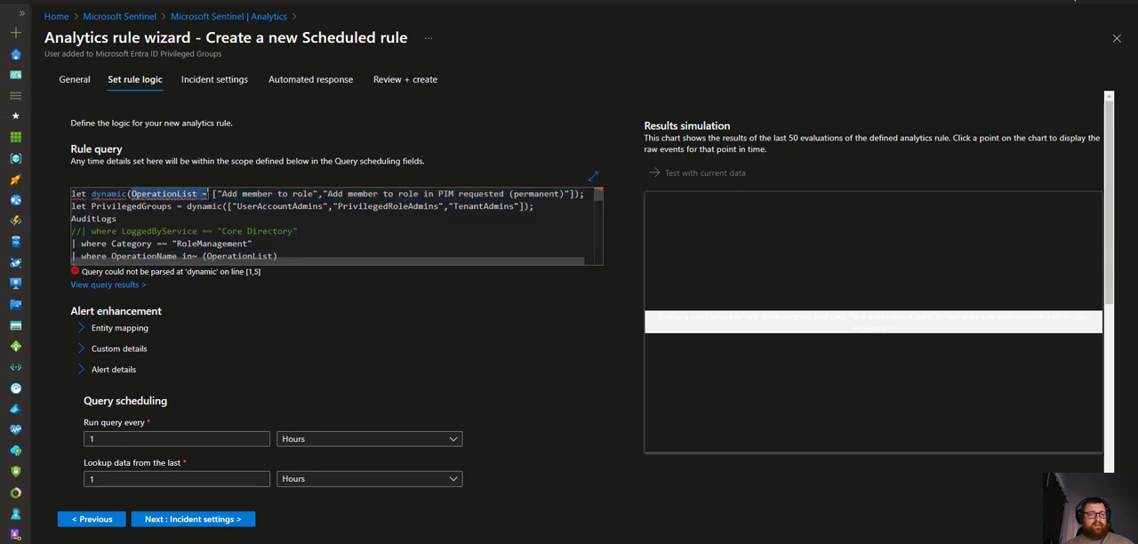
{"action": "key", "text": "BackSpace"}
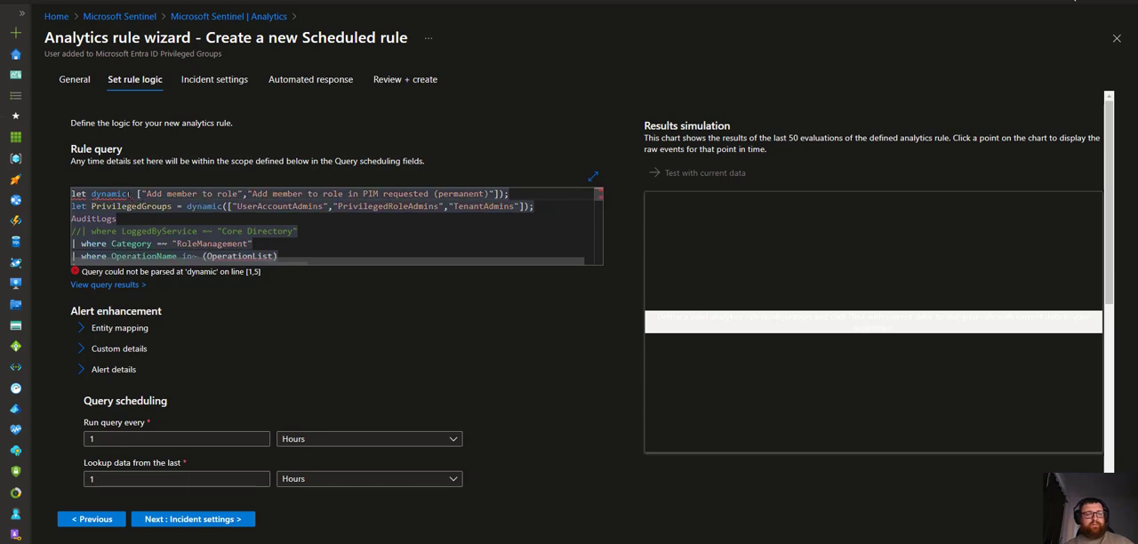
{"action": "left_click", "coordinate": [92, 193]}
{"action": "key", "text": "ctrl+v"}
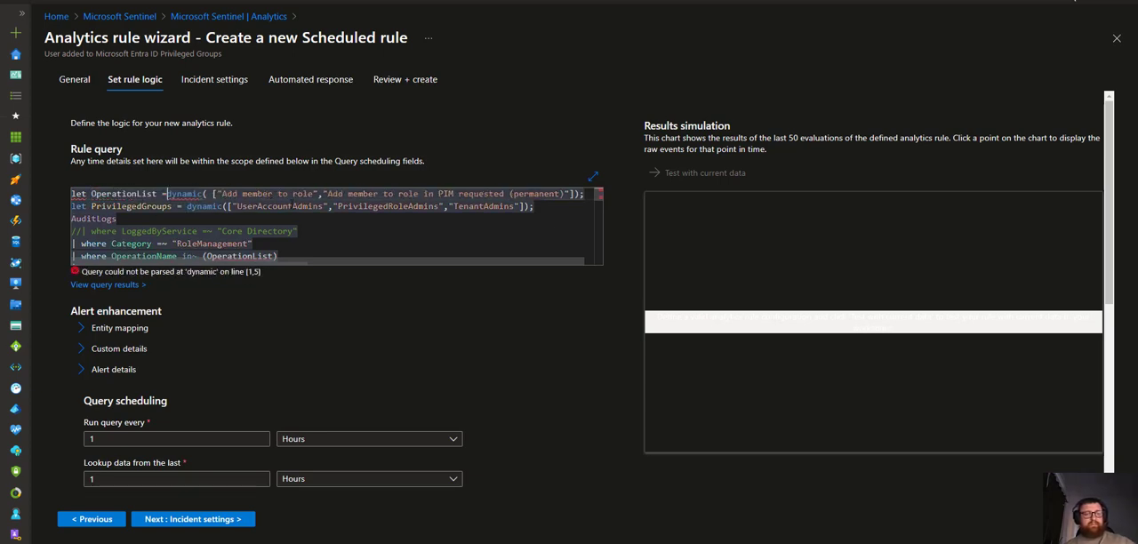
{"action": "left_click", "coordinate": [487, 206]}
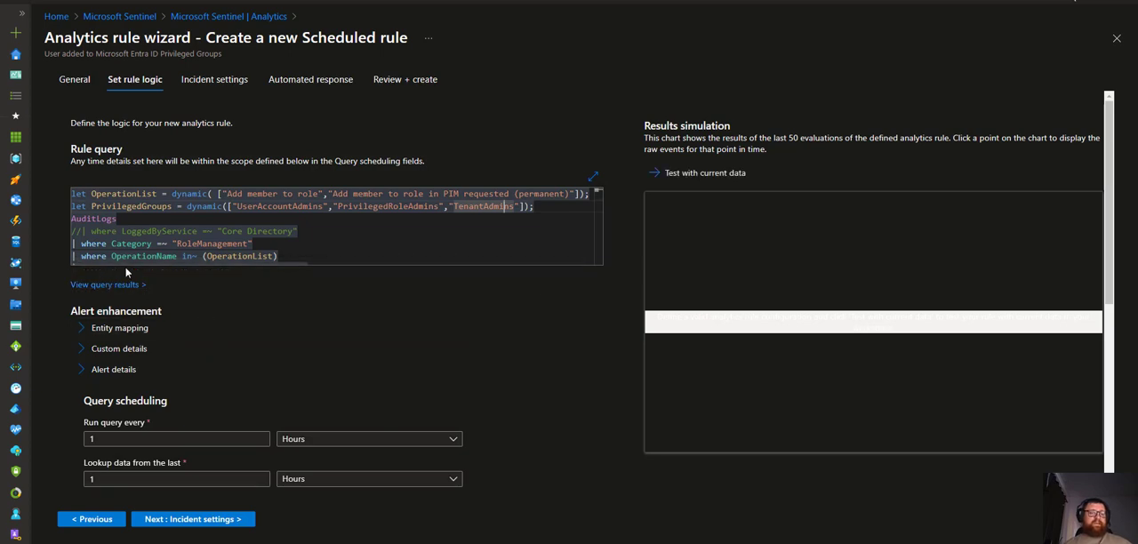
Open the rule query's results in Logs and scroll through the full query
{"action": "left_click", "coordinate": [105, 285]}
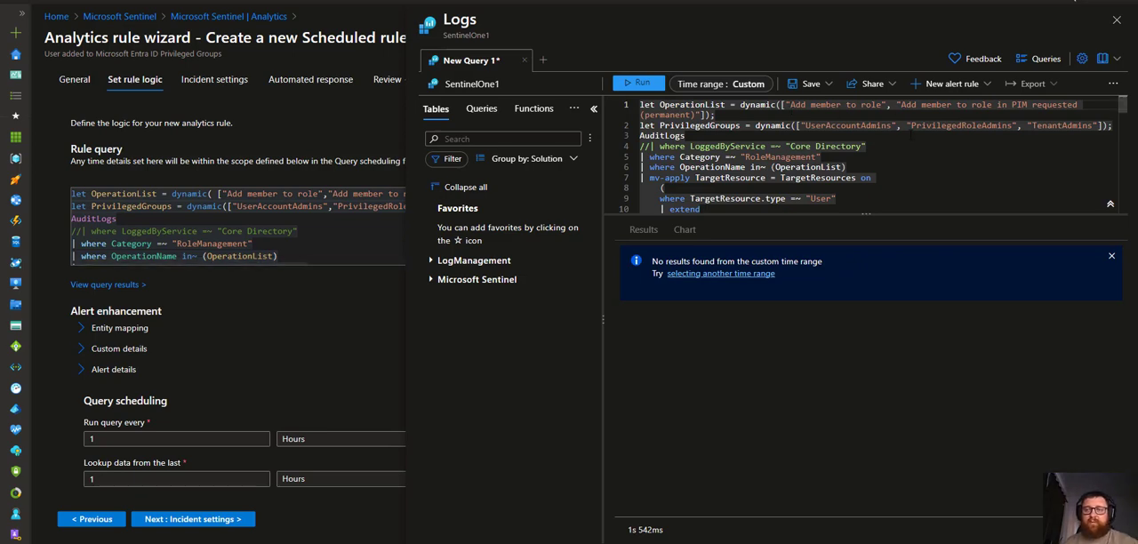
{"action": "scroll", "coordinate": [871, 155], "scroll_direction": "down", "scroll_amount": 5}
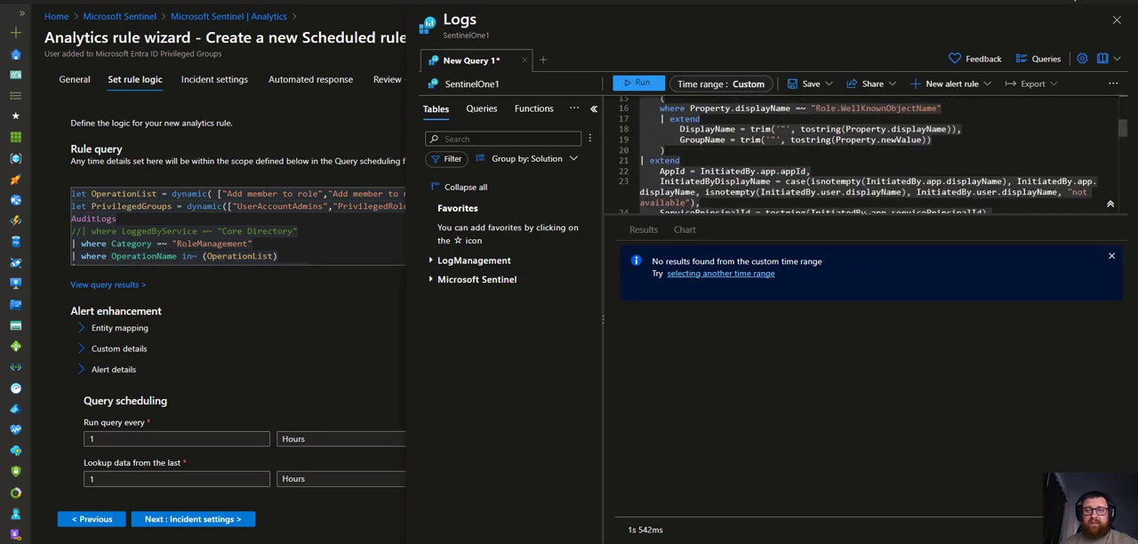
{"action": "scroll", "coordinate": [846, 152], "scroll_direction": "down", "scroll_amount": 6}
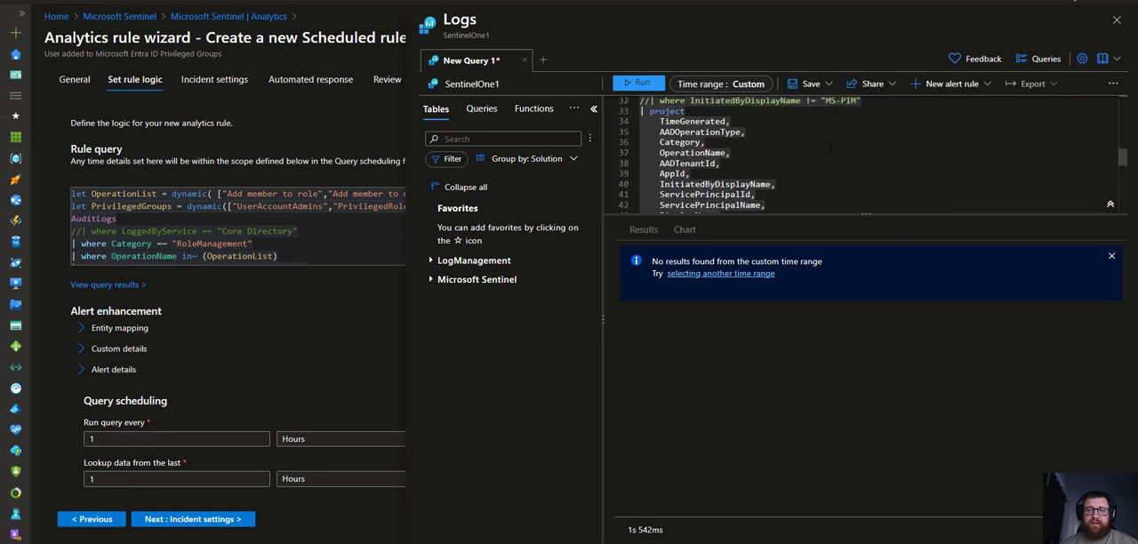
{"action": "scroll", "coordinate": [831, 148], "scroll_direction": "down", "scroll_amount": 6}
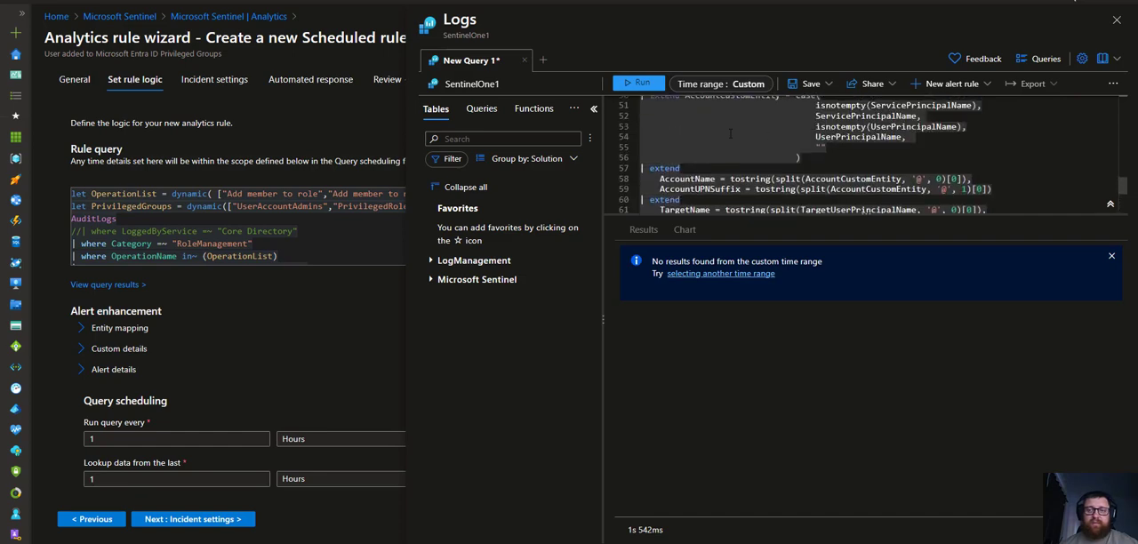
{"action": "scroll", "coordinate": [730, 134], "scroll_direction": "down", "scroll_amount": 4}
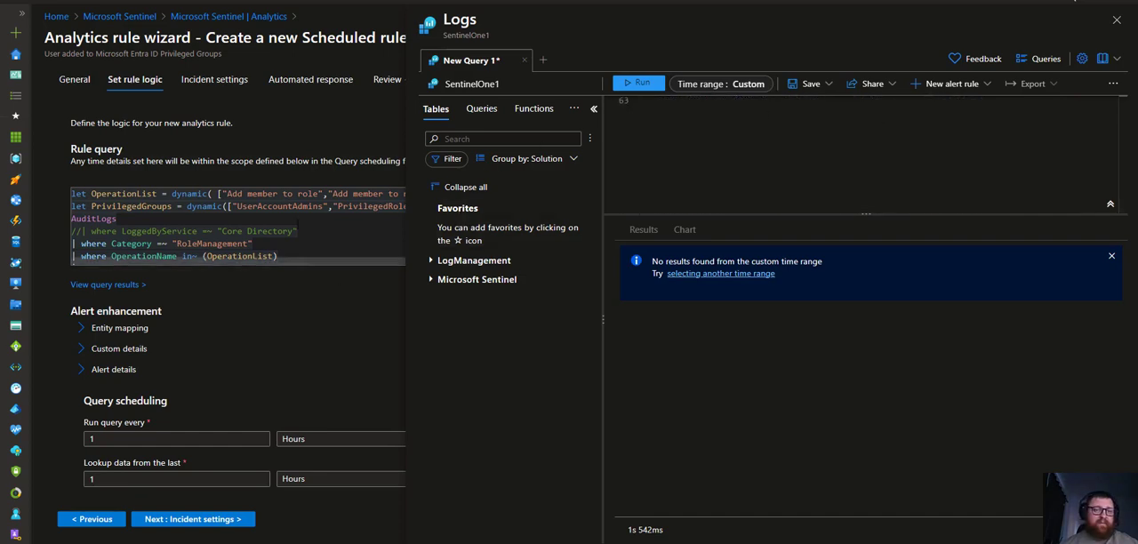
Set the Logs custom time range to start on 2/8/2023, apply it, and close the Logs pane
{"action": "left_click", "coordinate": [752, 84]}
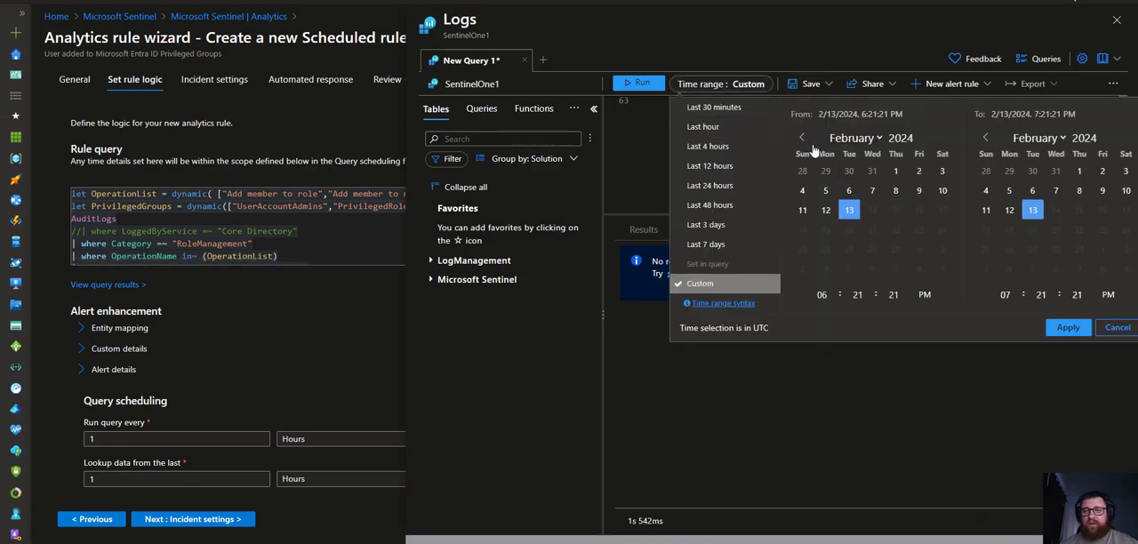
{"action": "left_click", "coordinate": [840, 140]}
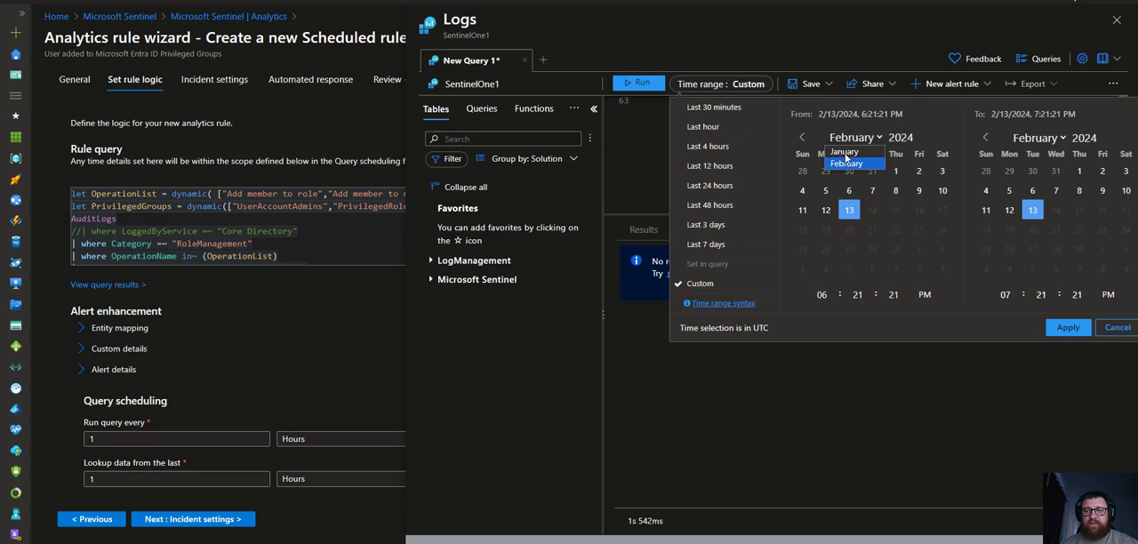
{"action": "left_click", "coordinate": [902, 138]}
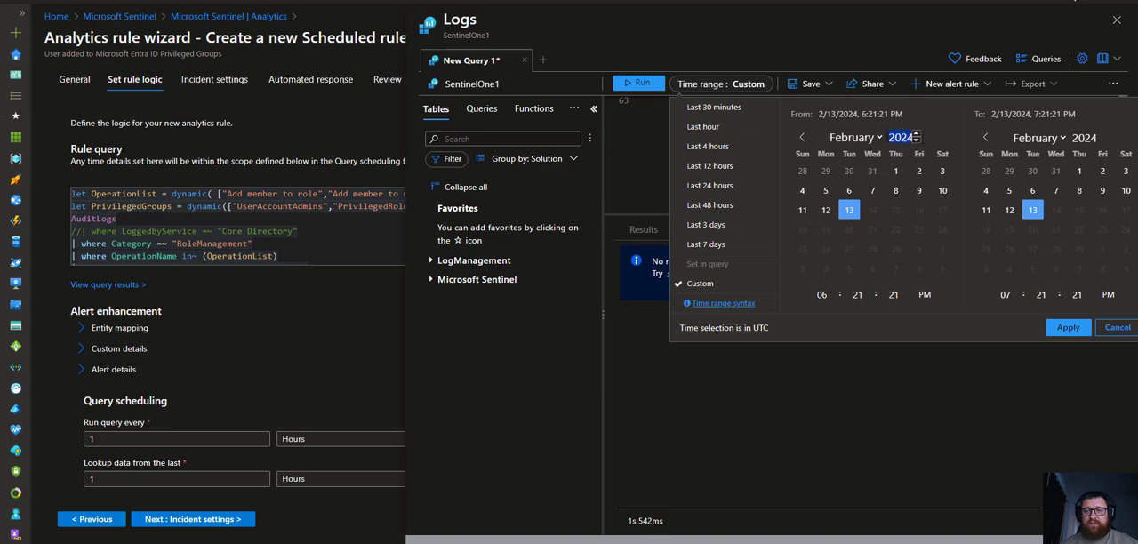
{"action": "left_click", "coordinate": [916, 141]}
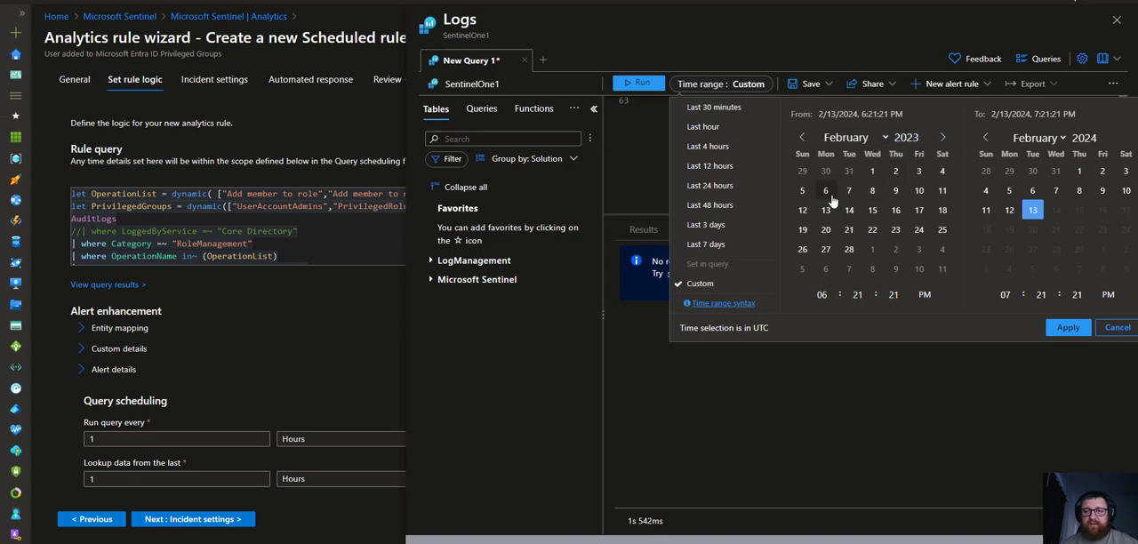
{"action": "left_click", "coordinate": [872, 190]}
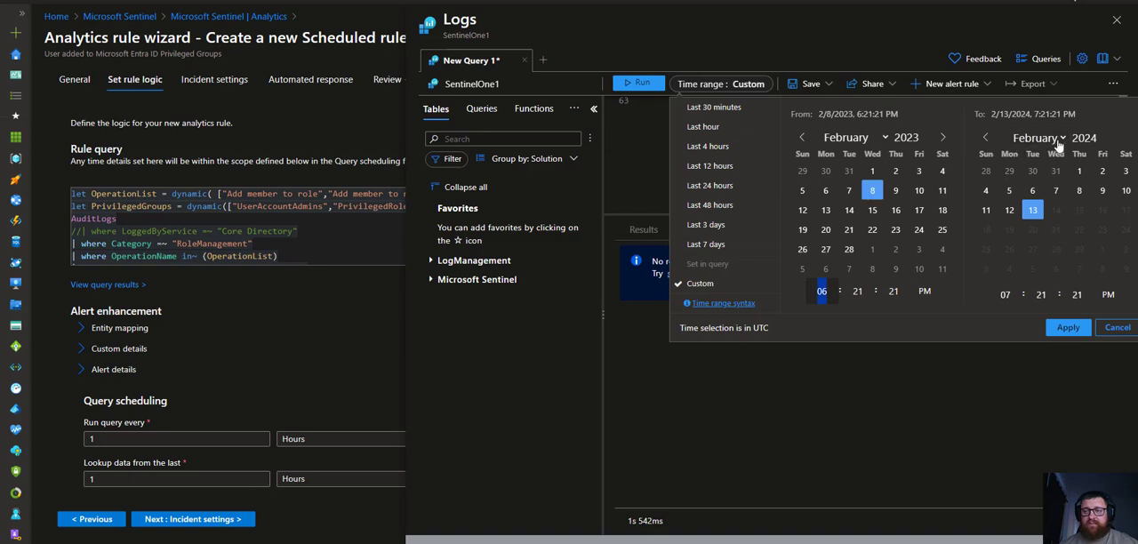
{"action": "left_click", "coordinate": [1080, 327]}
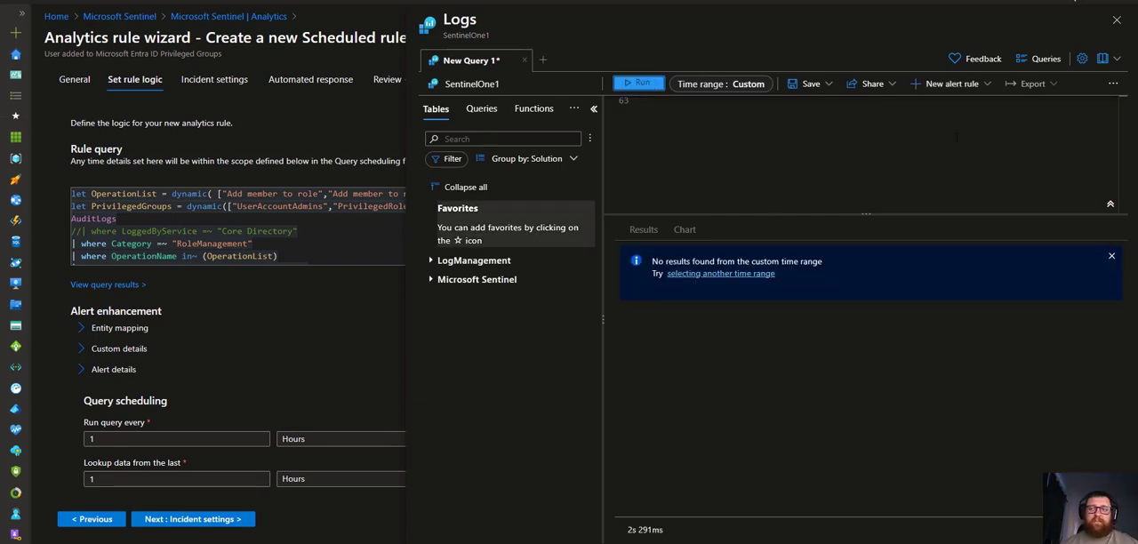
{"action": "left_click", "coordinate": [1117, 19]}
{"action": "scroll", "coordinate": [178, 302], "scroll_direction": "down", "scroll_amount": 3}
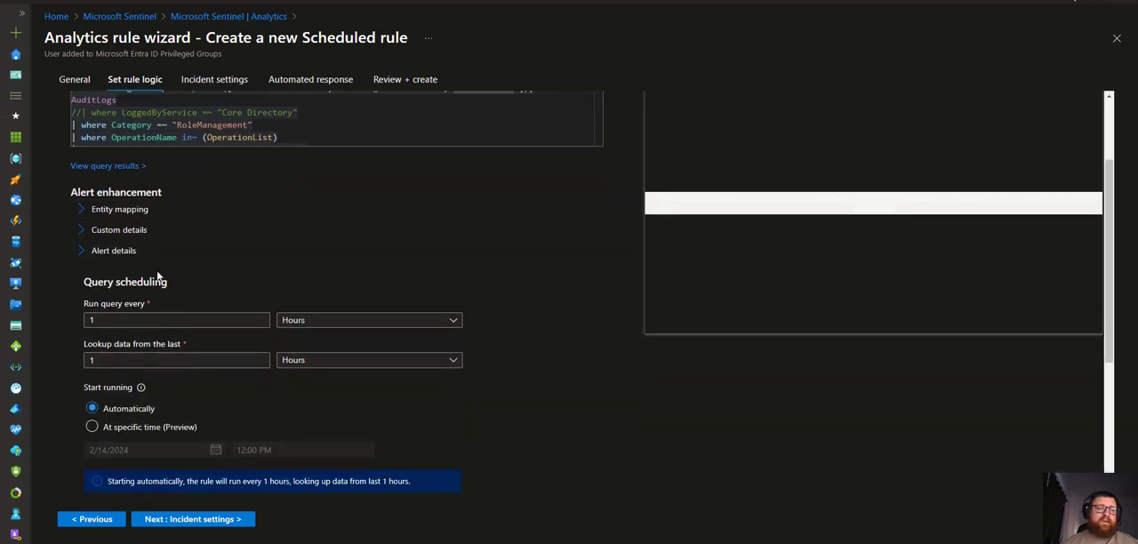
Expand Entity mapping and review the existing Account entity identifiers and their mapped columns
{"action": "left_click", "coordinate": [116, 213]}
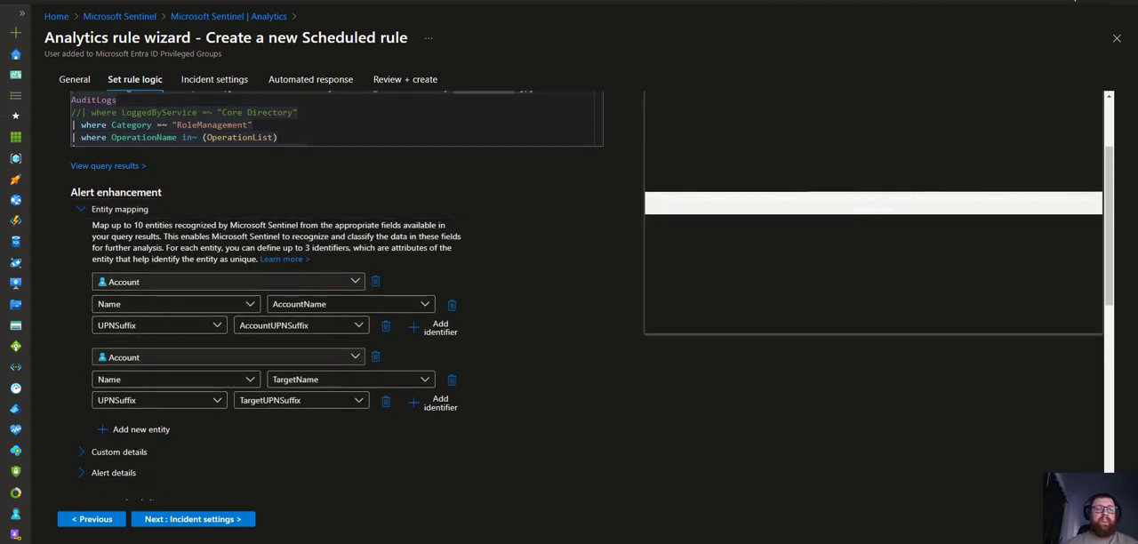
{"action": "left_click", "coordinate": [274, 282]}
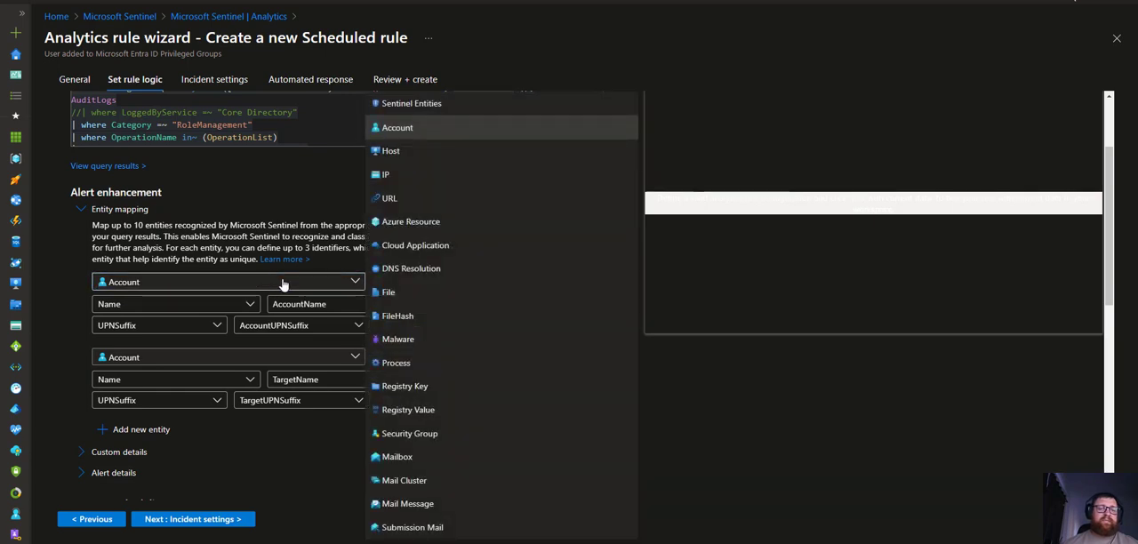
{"action": "left_click", "coordinate": [273, 179]}
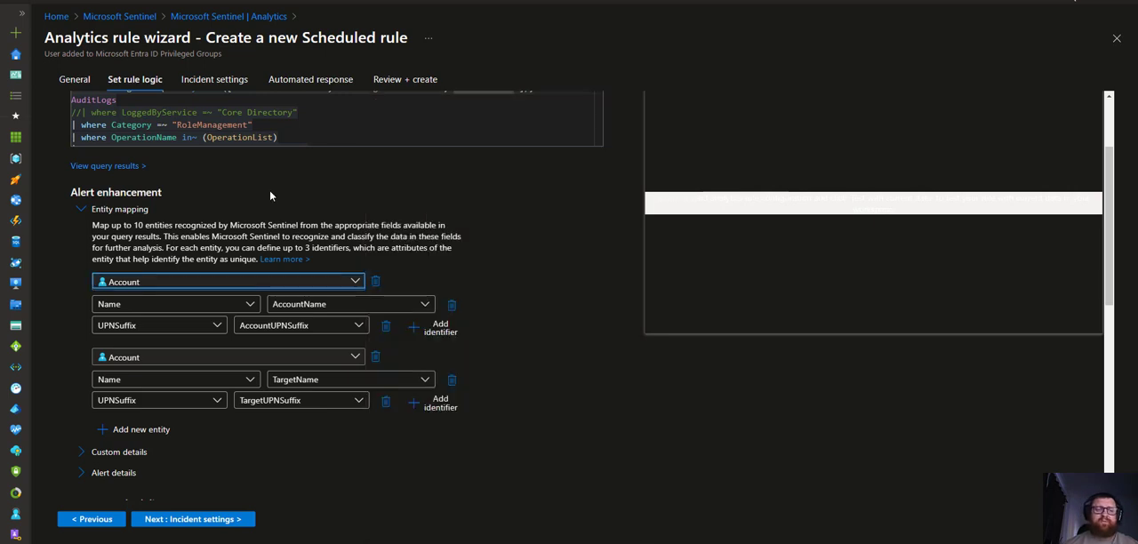
{"action": "left_click", "coordinate": [197, 305]}
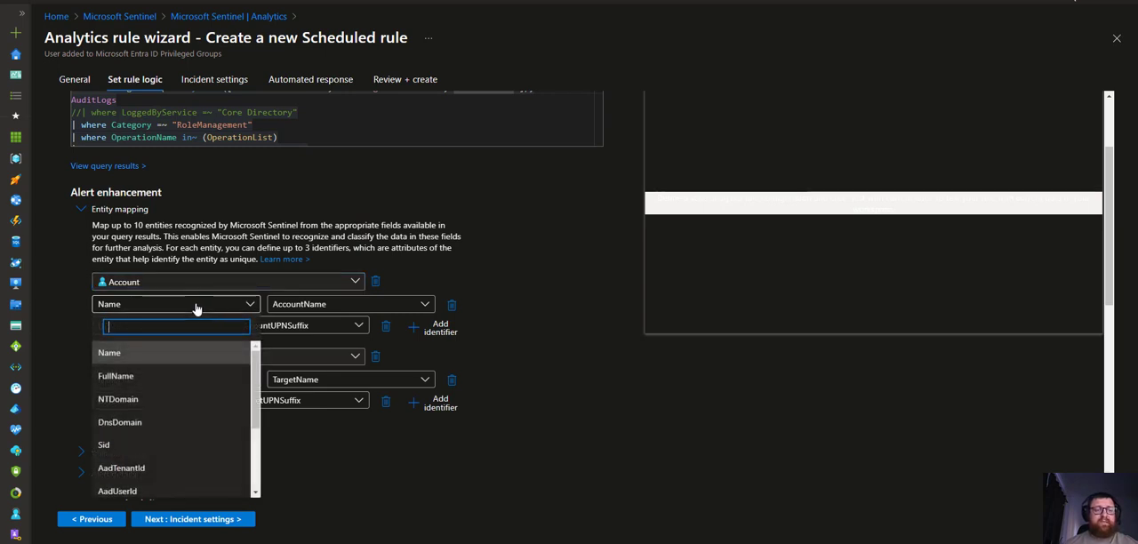
{"action": "left_click", "coordinate": [196, 308]}
{"action": "left_click", "coordinate": [360, 310]}
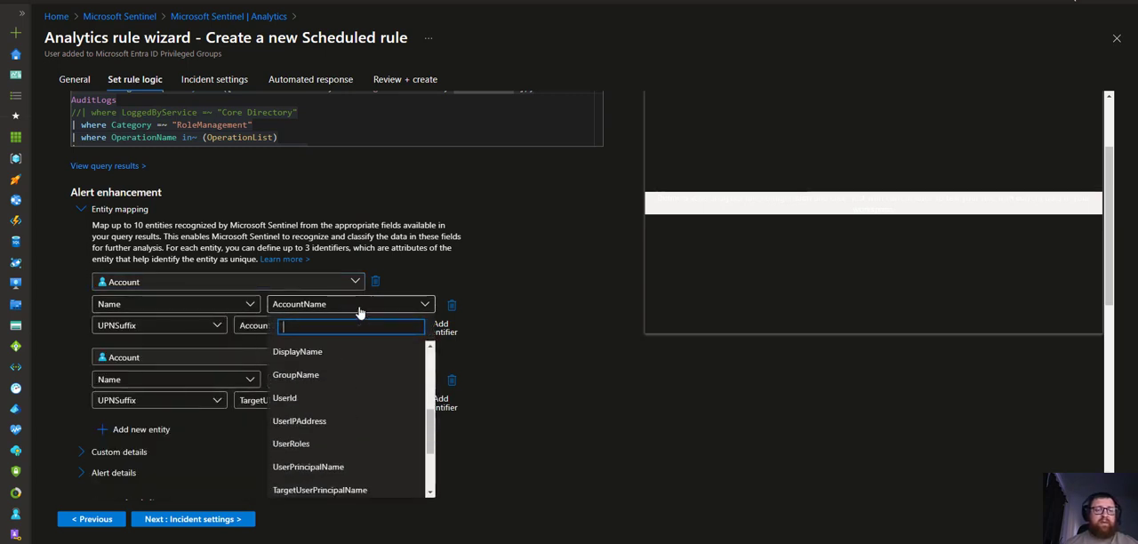
{"action": "left_click", "coordinate": [533, 291]}
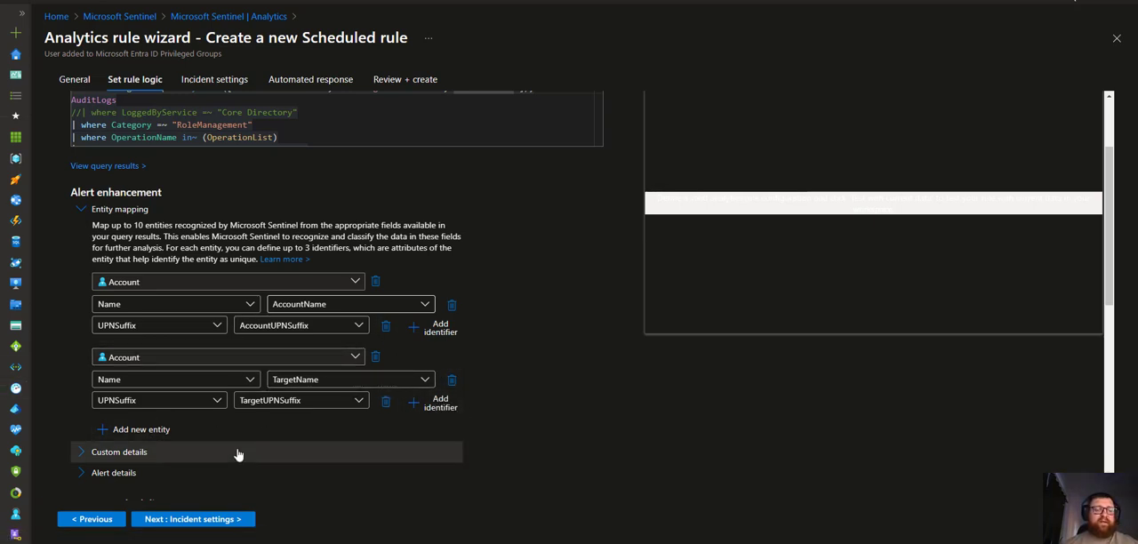
Add a new Account entity mapping its Name identifier to the UserIPAddress column
{"action": "left_click", "coordinate": [142, 431]}
{"action": "scroll", "coordinate": [246, 273], "scroll_direction": "down", "scroll_amount": 3}
{"action": "left_click", "coordinate": [331, 198]}
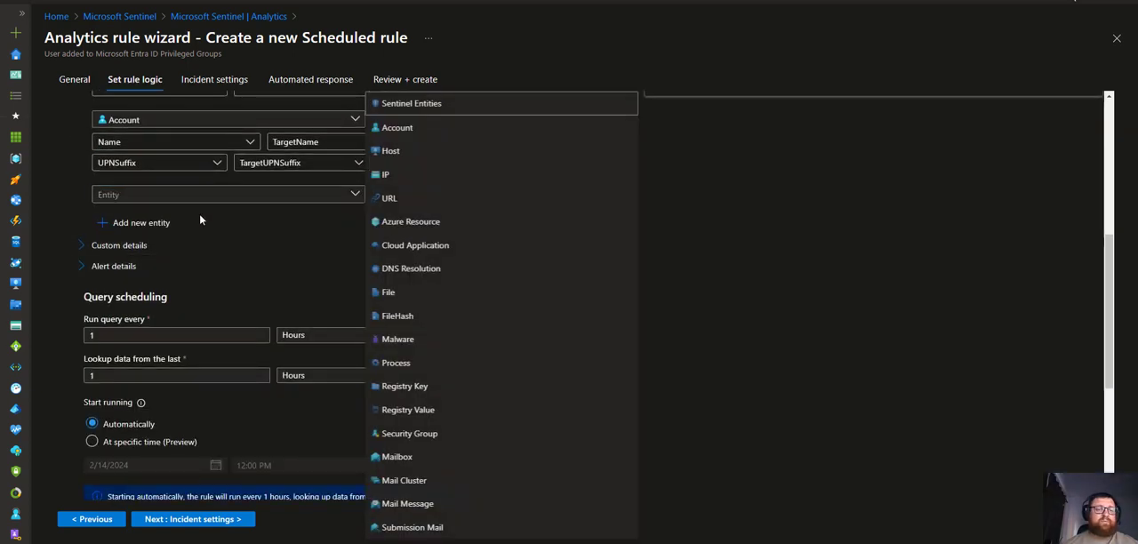
{"action": "left_click", "coordinate": [213, 221]}
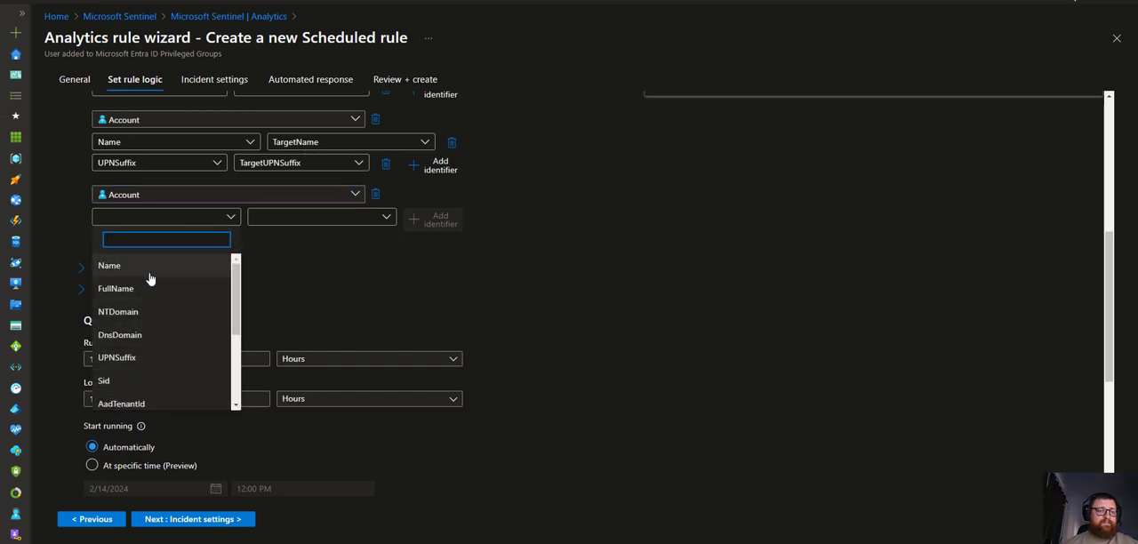
{"action": "left_click", "coordinate": [146, 267]}
{"action": "left_click", "coordinate": [329, 224]}
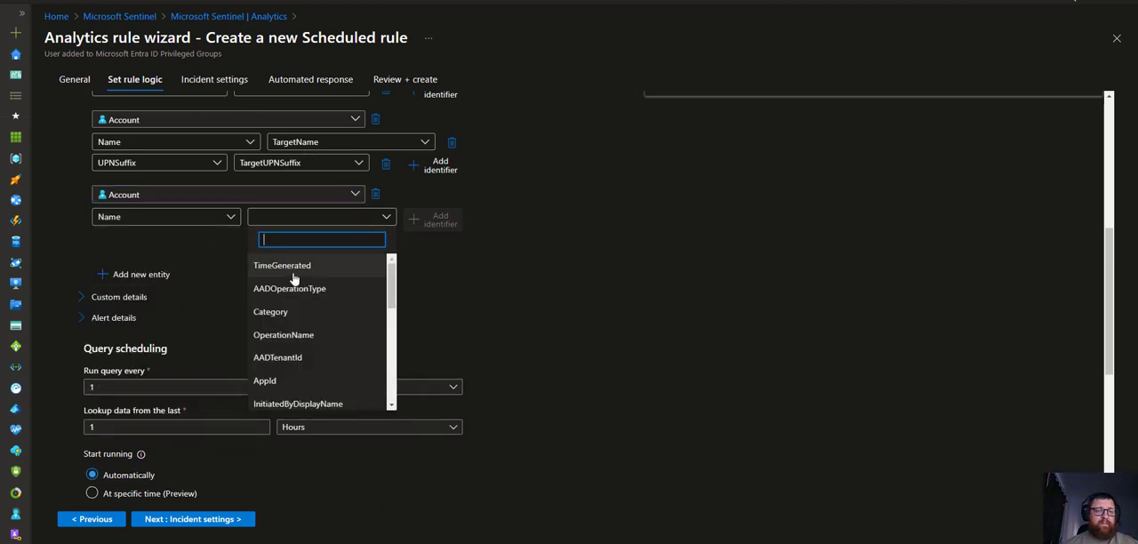
{"action": "scroll", "coordinate": [302, 333], "scroll_direction": "down", "scroll_amount": 5}
{"action": "scroll", "coordinate": [307, 329], "scroll_direction": "up", "scroll_amount": 3}
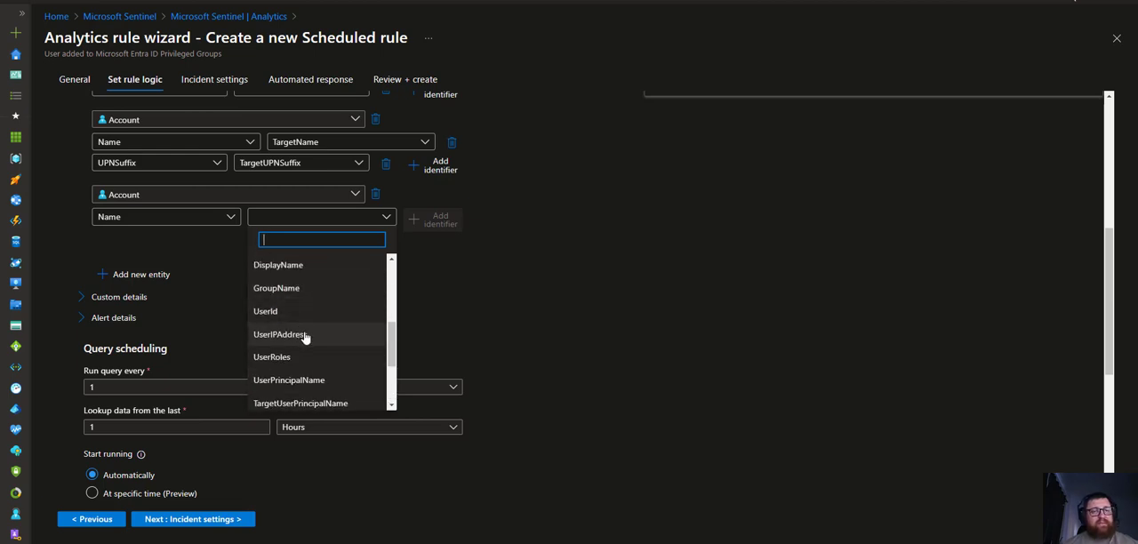
{"action": "left_click", "coordinate": [302, 336]}
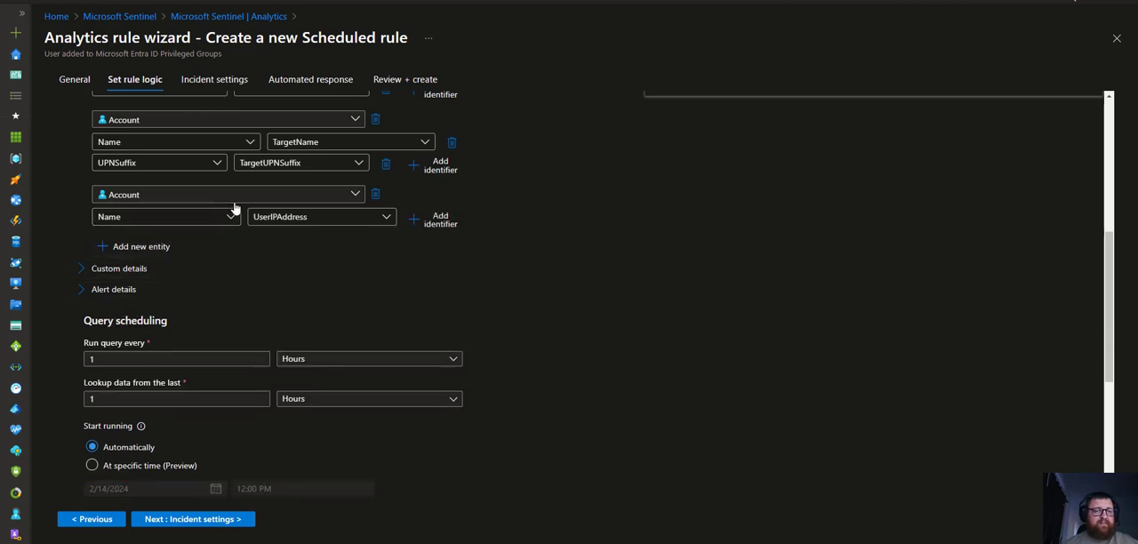
Add a UPNSuffix identifier to the new Account entity, mapped to the TargetUPNSuffix column
{"action": "scroll", "coordinate": [296, 303], "scroll_direction": "up", "scroll_amount": 2}
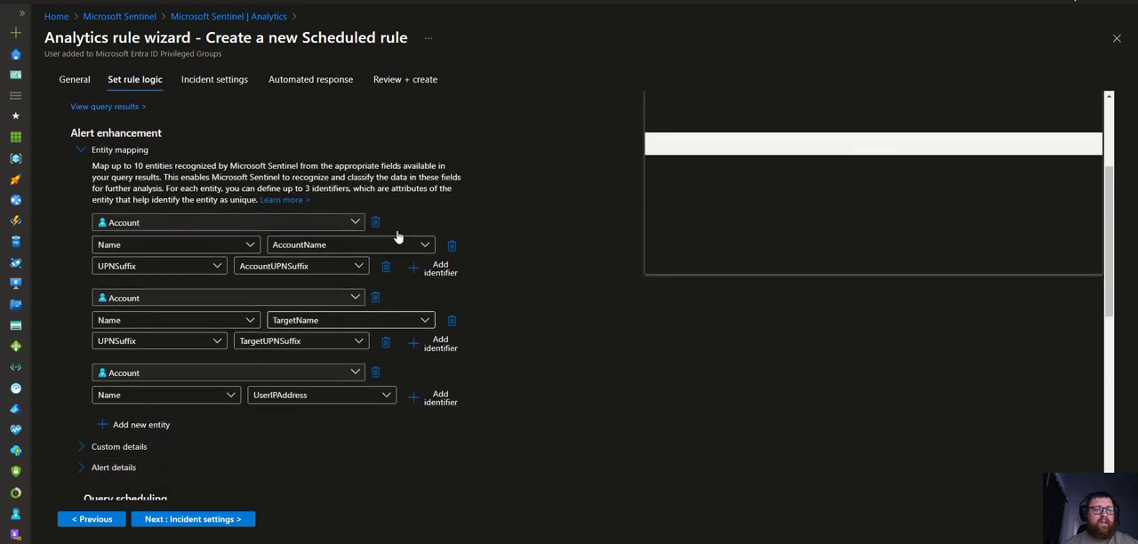
{"action": "scroll", "coordinate": [173, 224], "scroll_direction": "down", "scroll_amount": 1}
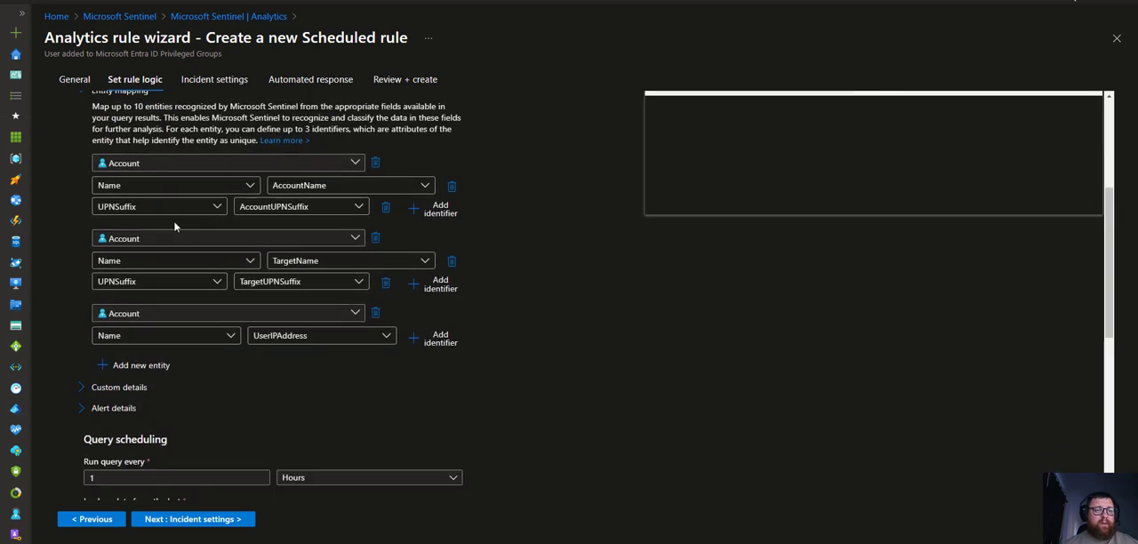
{"action": "left_click", "coordinate": [440, 338]}
{"action": "left_click", "coordinate": [187, 356]}
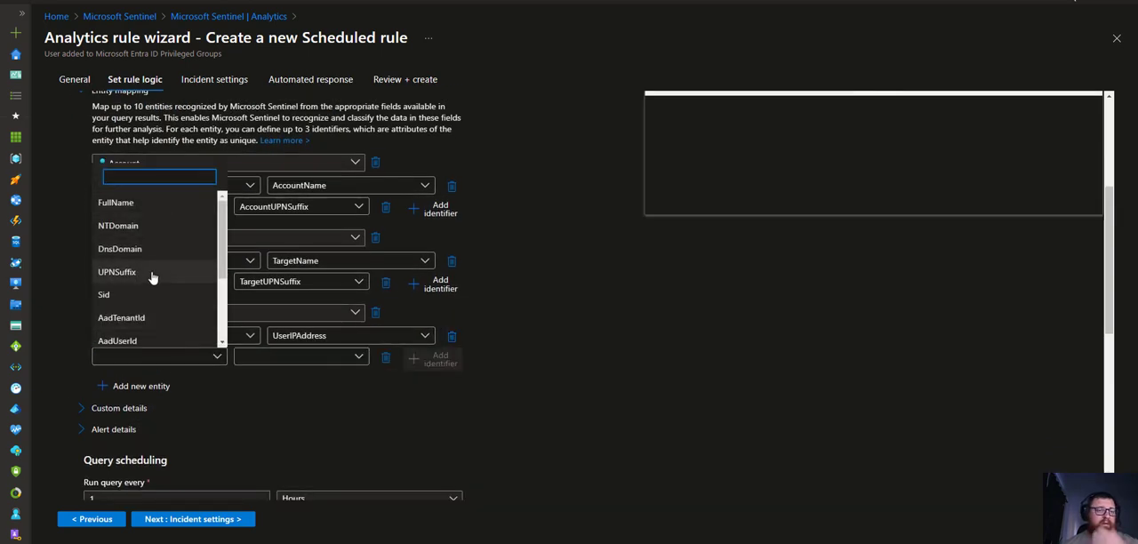
{"action": "left_click", "coordinate": [151, 274]}
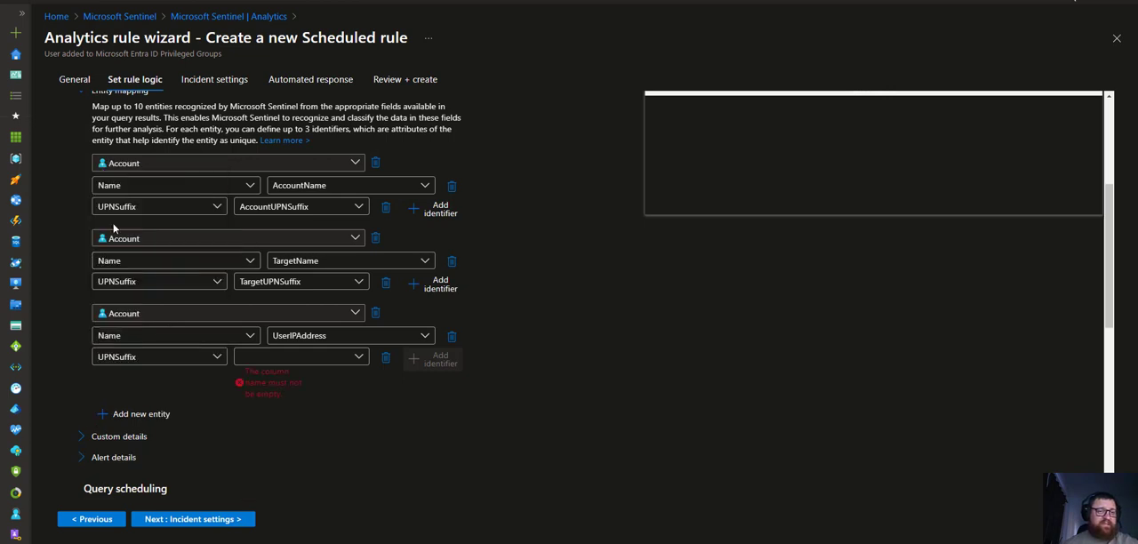
{"action": "left_click", "coordinate": [342, 357]}
{"action": "left_click", "coordinate": [564, 337]}
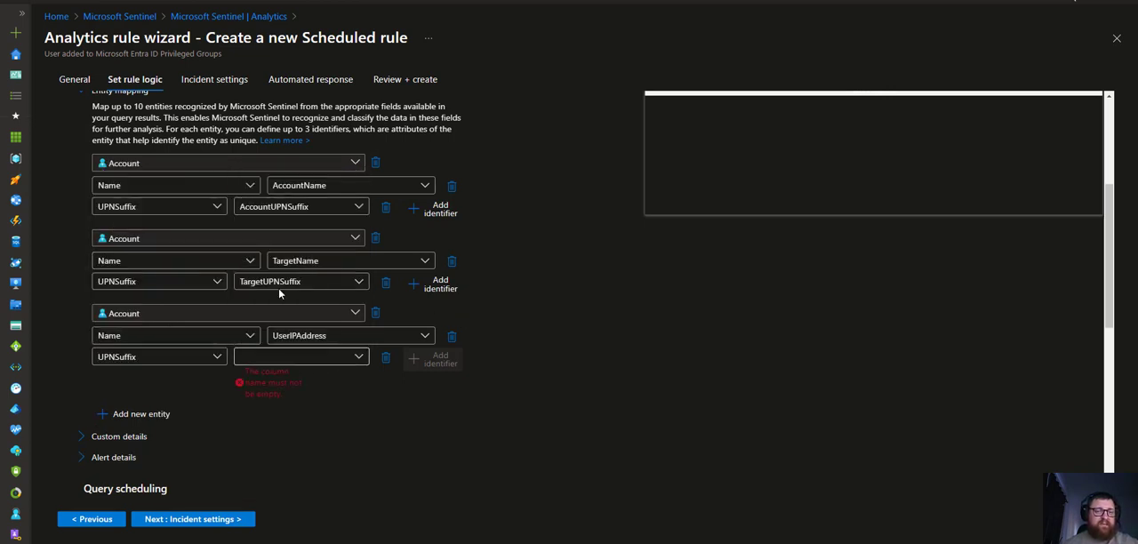
{"action": "left_click", "coordinate": [305, 357]}
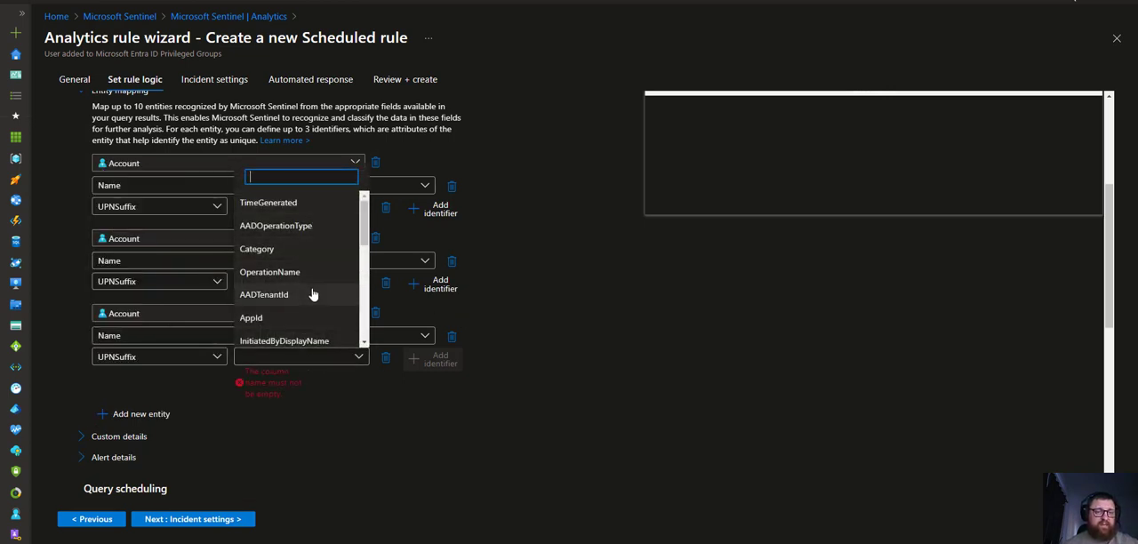
{"action": "scroll", "coordinate": [307, 295], "scroll_direction": "down", "scroll_amount": 3}
{"action": "scroll", "coordinate": [318, 280], "scroll_direction": "down", "scroll_amount": 3}
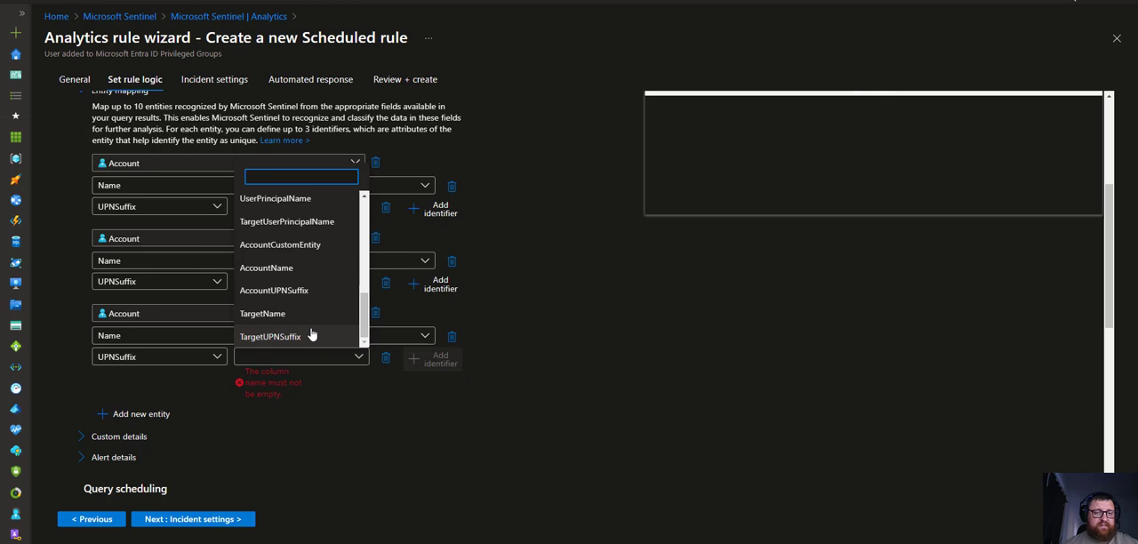
{"action": "left_click", "coordinate": [311, 335]}
{"action": "left_click", "coordinate": [339, 359]}
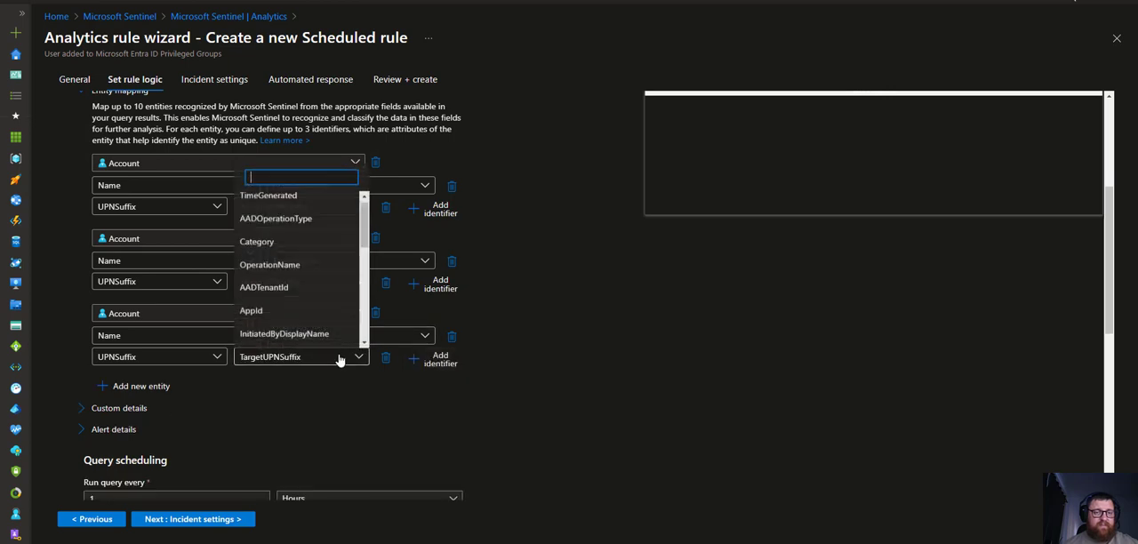
{"action": "left_click", "coordinate": [414, 462]}
Expand and collapse the Custom details and Alert details sections to inspect them
{"action": "scroll", "coordinate": [267, 391], "scroll_direction": "down", "scroll_amount": 3}
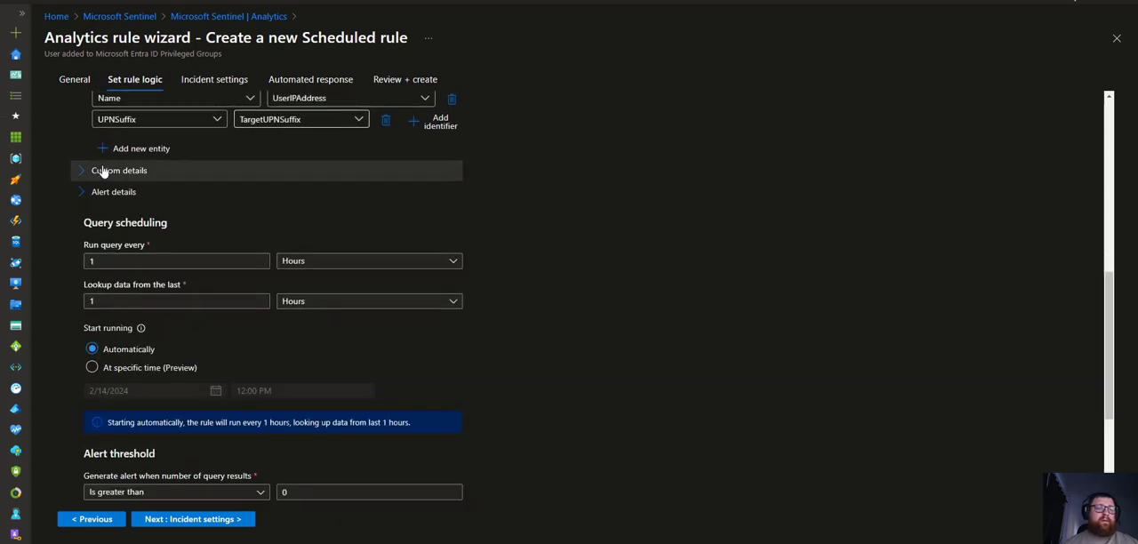
{"action": "left_click", "coordinate": [112, 172]}
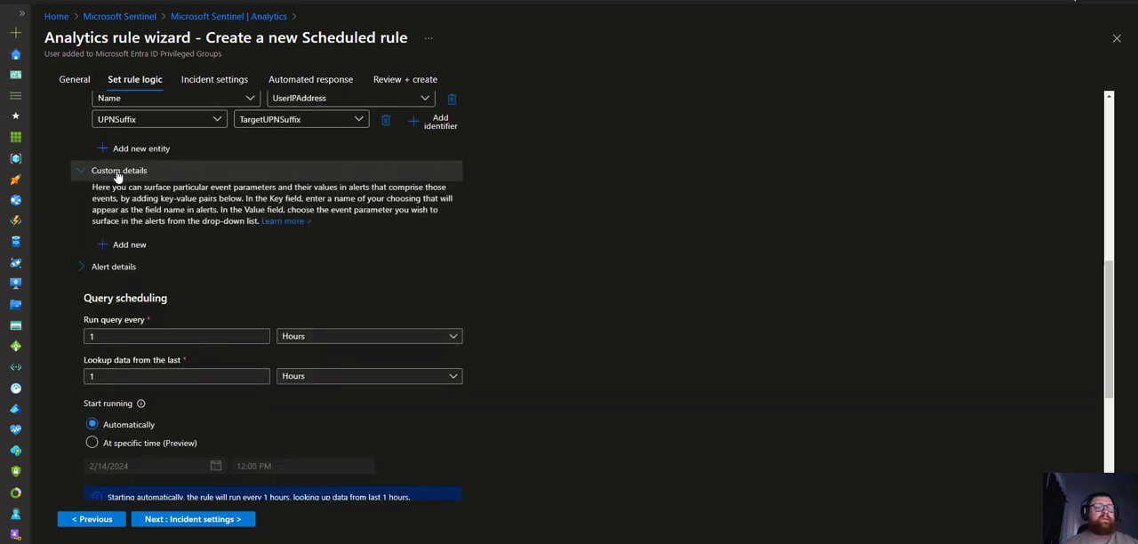
{"action": "left_click", "coordinate": [117, 172]}
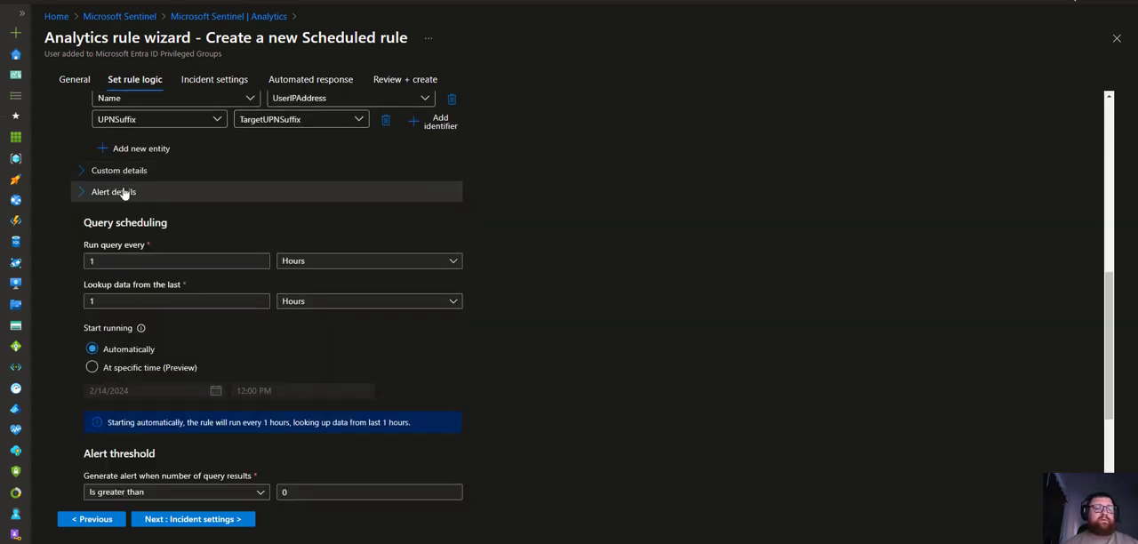
{"action": "left_click", "coordinate": [124, 191]}
{"action": "left_click", "coordinate": [124, 191]}
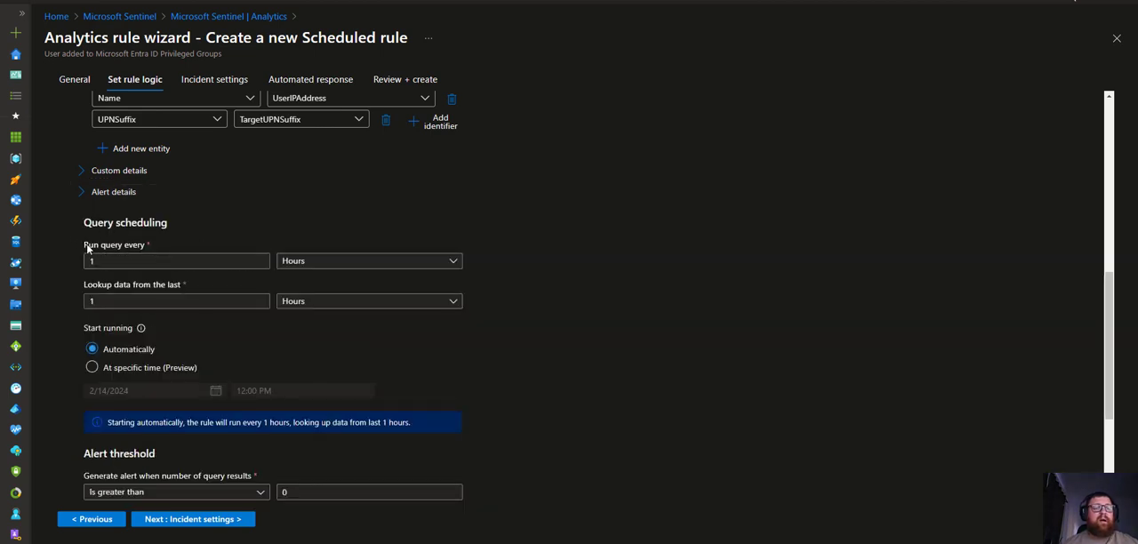
Review the query scheduling interval, its unit options and the alert threshold settings
{"action": "left_click_drag", "start_coordinate": [88, 248], "coordinate": [178, 244]}
{"action": "left_click", "coordinate": [181, 260]}
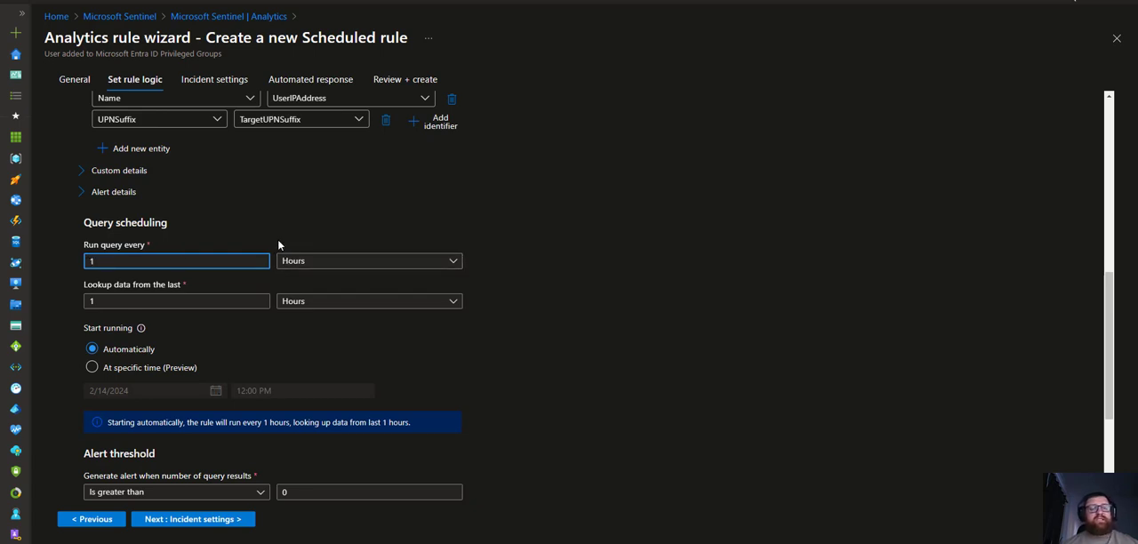
{"action": "left_click", "coordinate": [286, 266]}
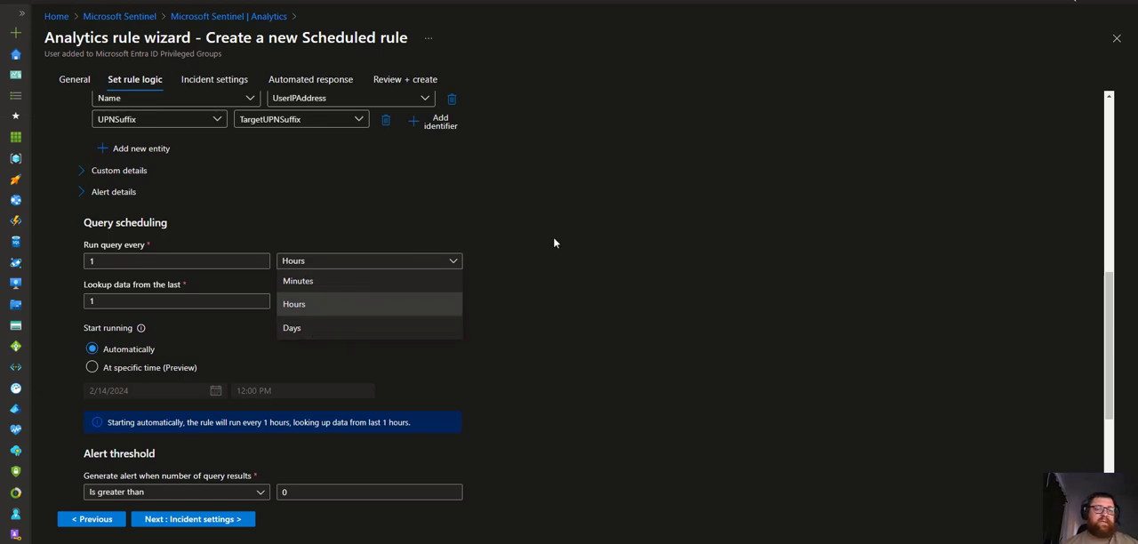
{"action": "left_click", "coordinate": [342, 265]}
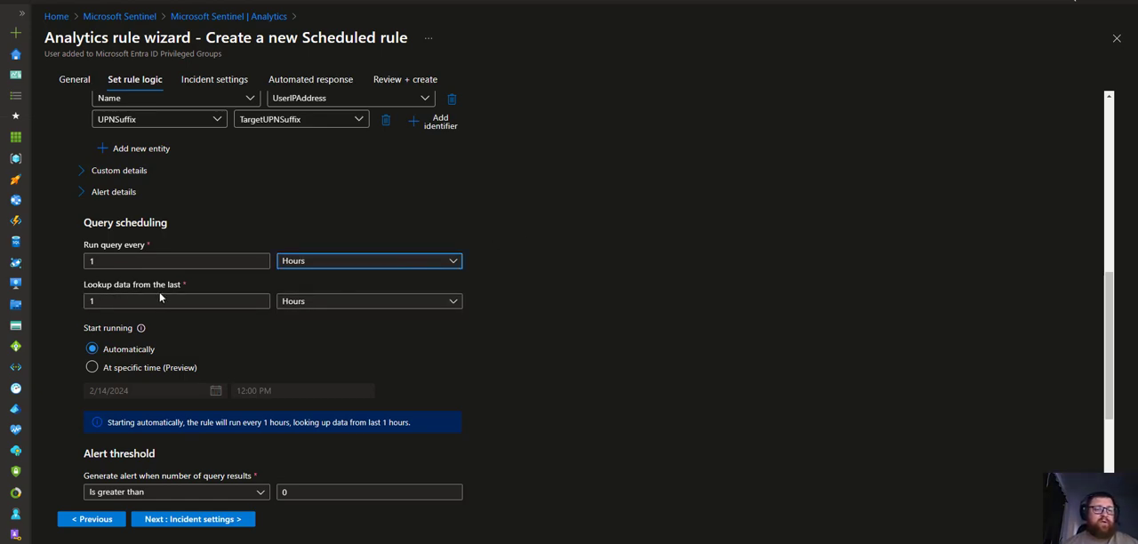
{"action": "scroll", "coordinate": [257, 337], "scroll_direction": "down", "scroll_amount": 2}
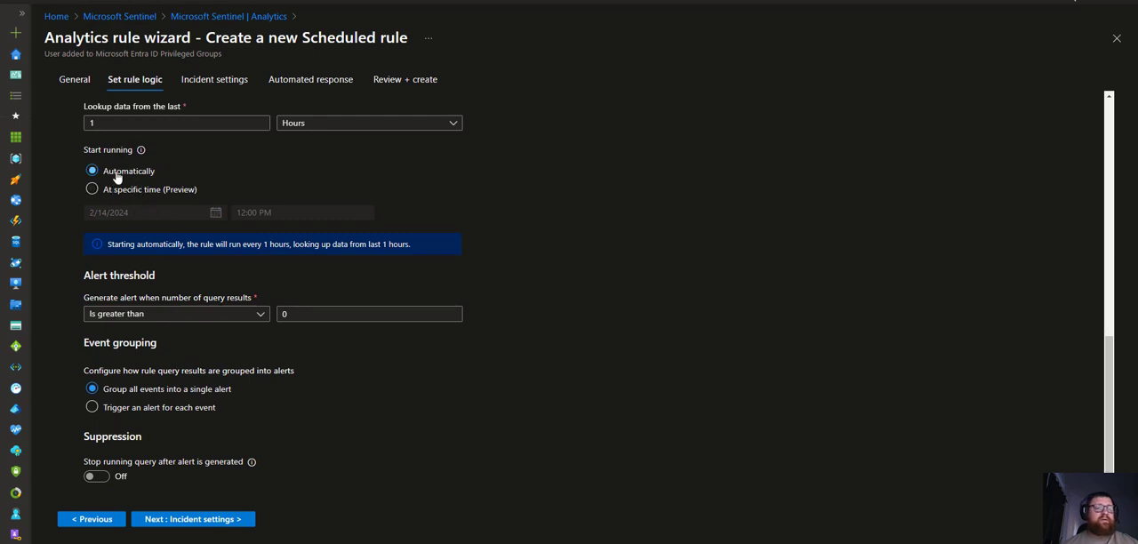
{"action": "left_click", "coordinate": [176, 320]}
{"action": "left_click", "coordinate": [178, 322]}
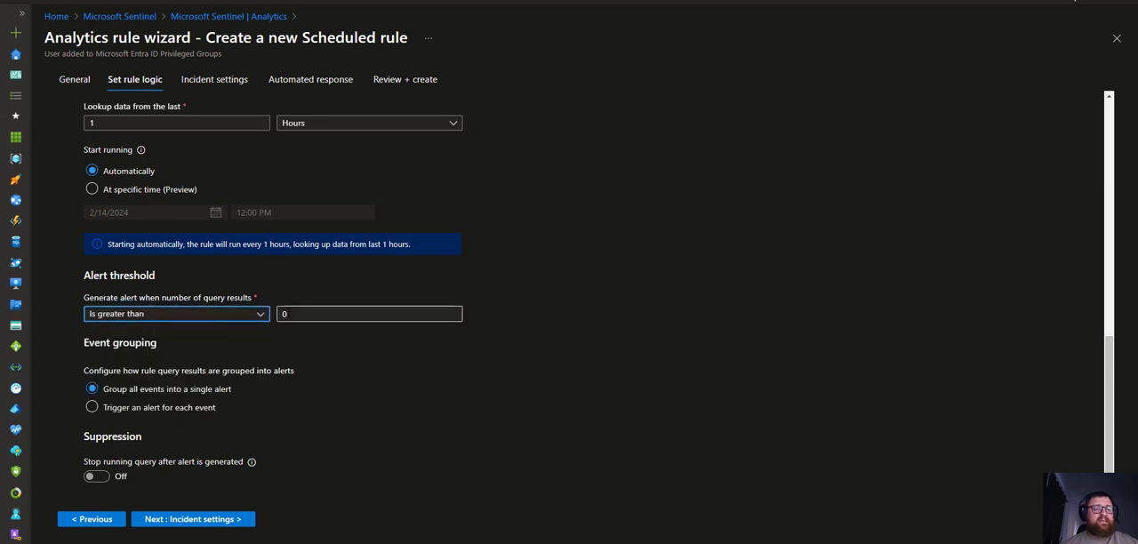
{"action": "left_click", "coordinate": [341, 314]}
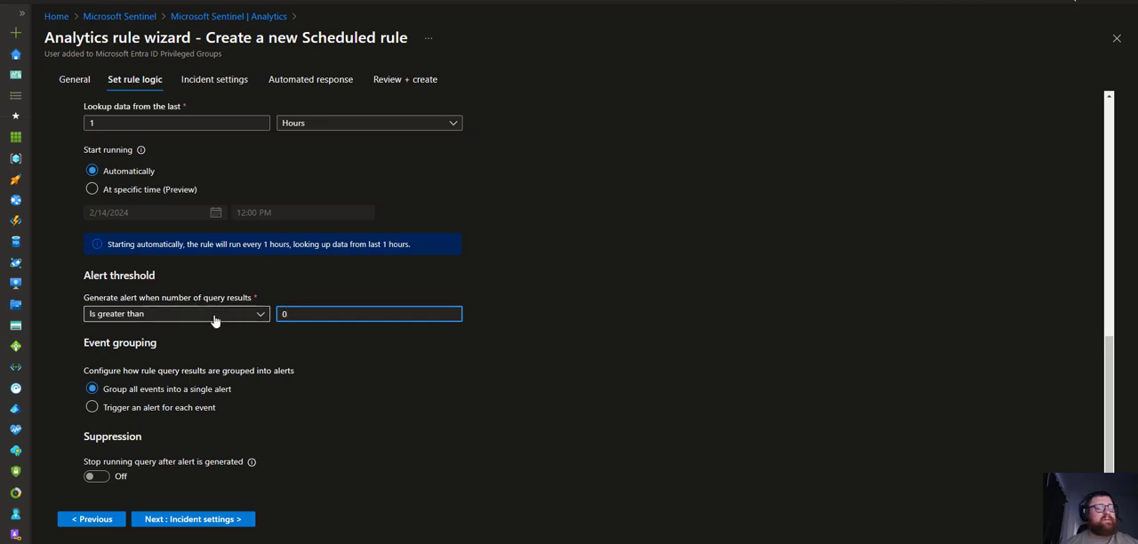
{"action": "scroll", "coordinate": [218, 319], "scroll_direction": "down", "scroll_amount": 1}
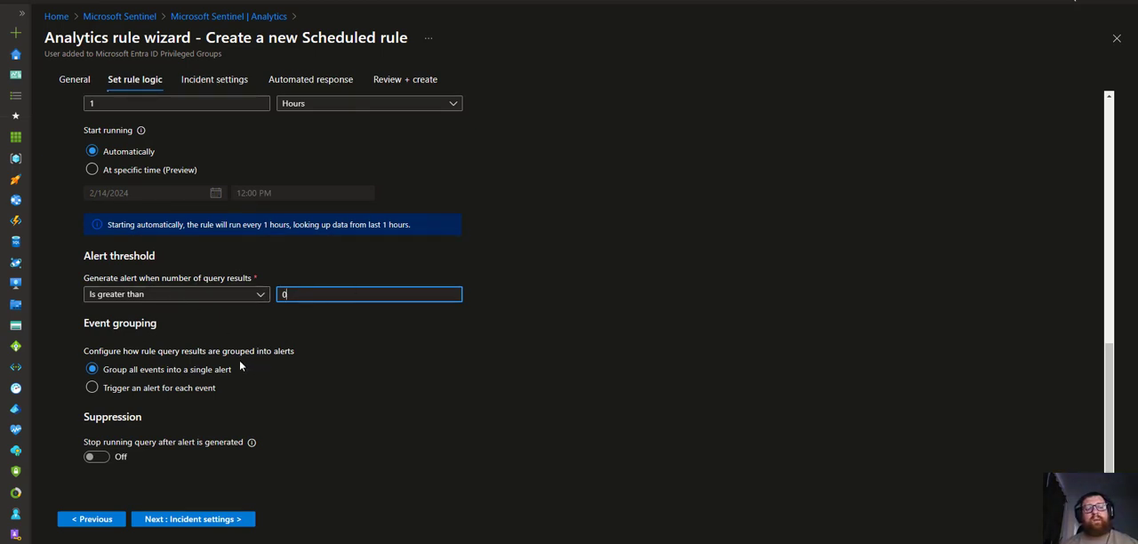
Continue to the Incident settings page and review the incident creation and alert grouping options
{"action": "left_click", "coordinate": [204, 521]}
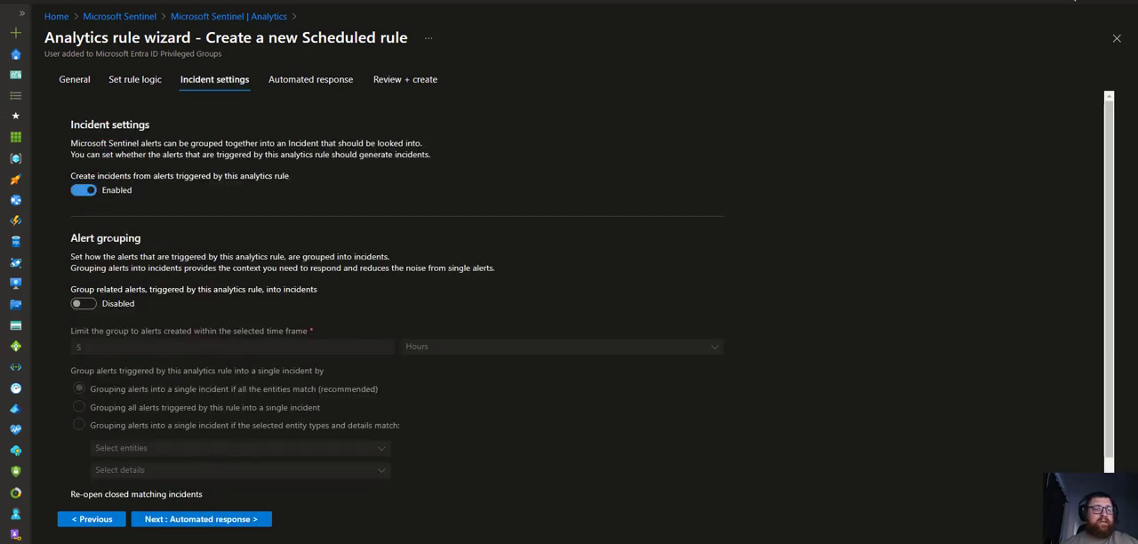
{"action": "left_click", "coordinate": [84, 303]}
{"action": "left_click", "coordinate": [83, 304]}
{"action": "scroll", "coordinate": [241, 279], "scroll_direction": "down", "scroll_amount": 1}
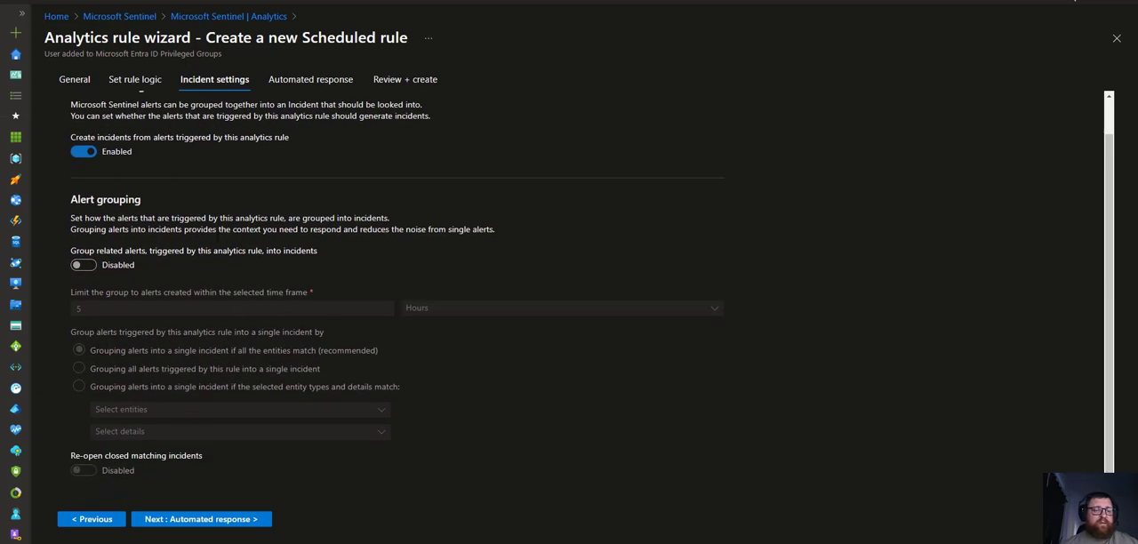
{"action": "scroll", "coordinate": [171, 266], "scroll_direction": "up", "scroll_amount": 1}
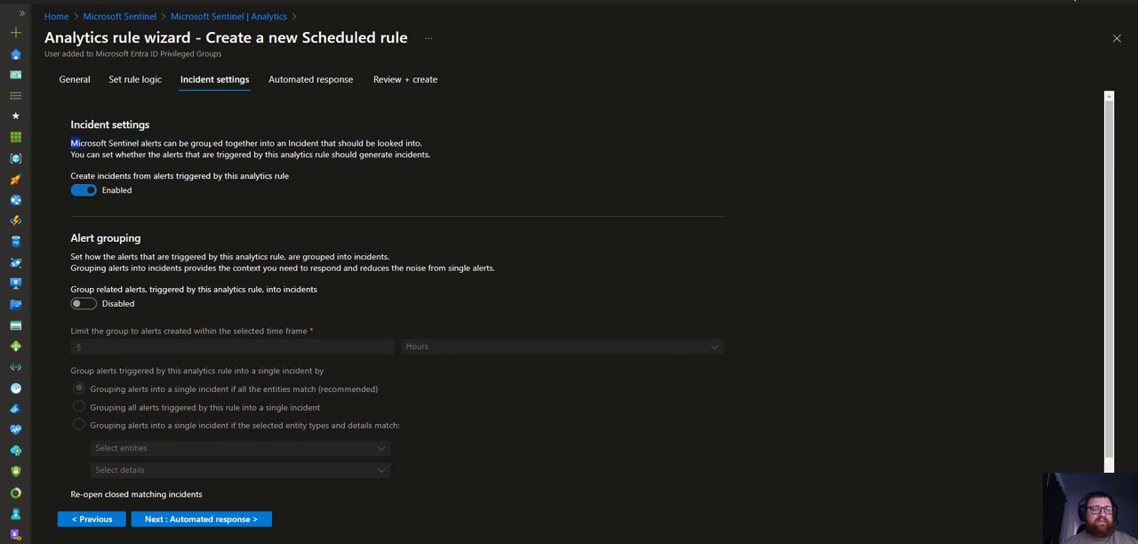
{"action": "double_click", "coordinate": [151, 143]}
{"action": "left_click_drag", "start_coordinate": [167, 143], "coordinate": [241, 143]}
{"action": "left_click", "coordinate": [241, 143]}
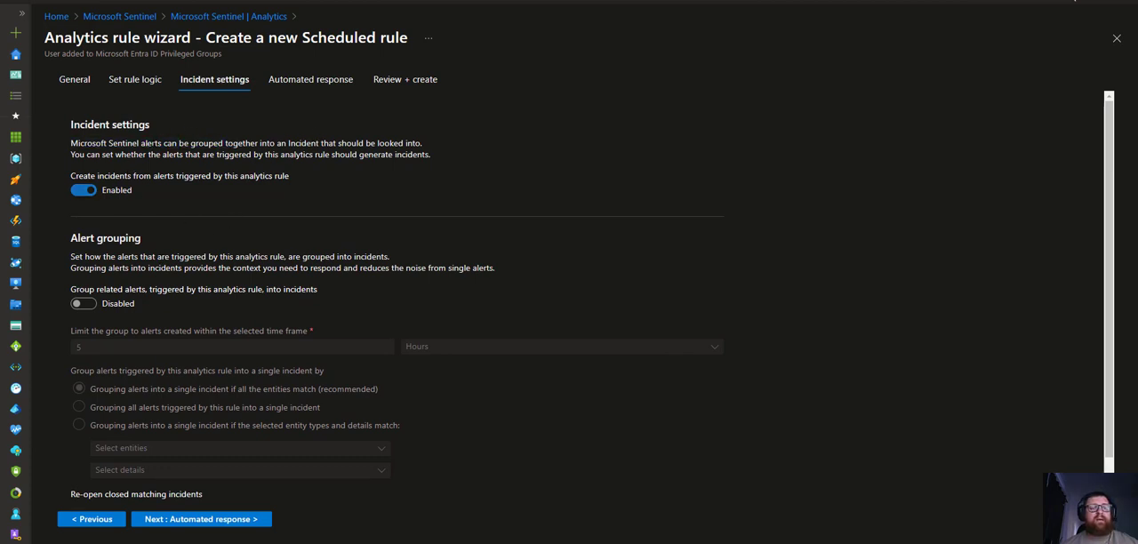
{"action": "left_click_drag", "start_coordinate": [162, 155], "coordinate": [317, 155]}
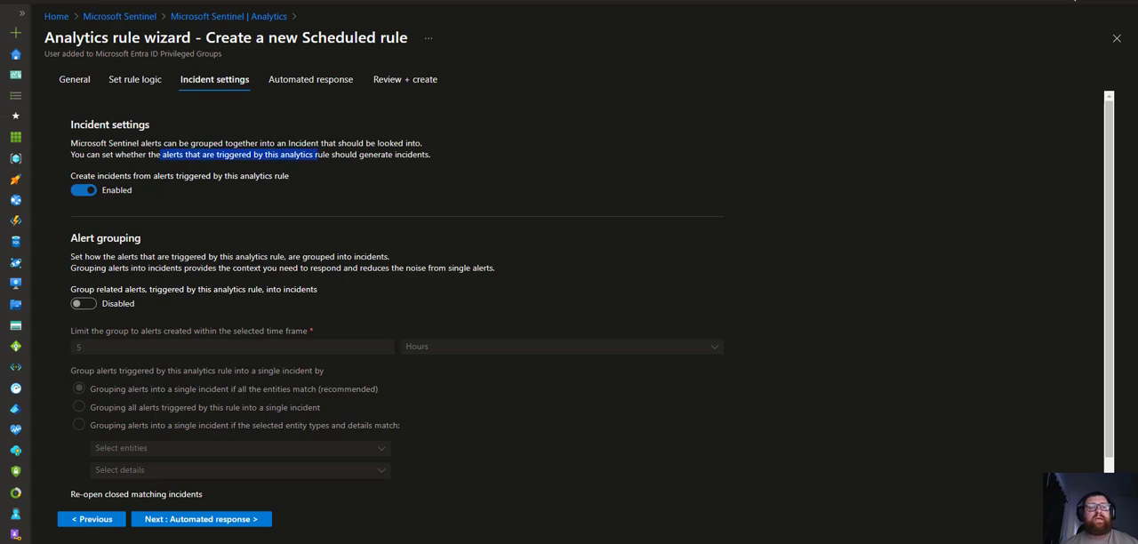
Skip the remaining wizard pages to Review + create and save the analytics rule once validation passes
{"action": "left_click", "coordinate": [318, 155]}
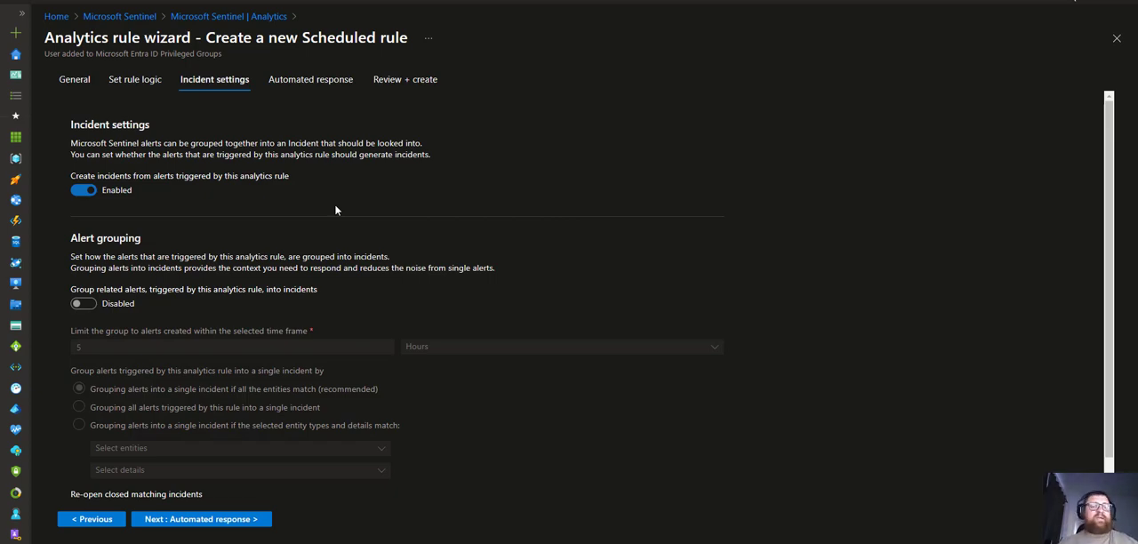
{"action": "scroll", "coordinate": [301, 238], "scroll_direction": "down", "scroll_amount": 1}
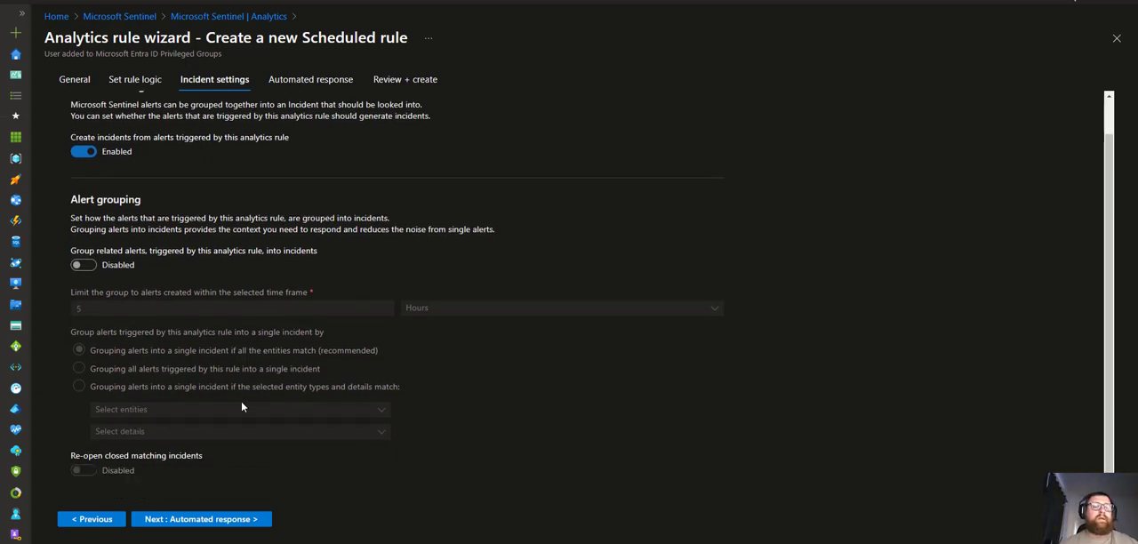
{"action": "left_click", "coordinate": [219, 518]}
{"action": "left_click", "coordinate": [208, 521]}
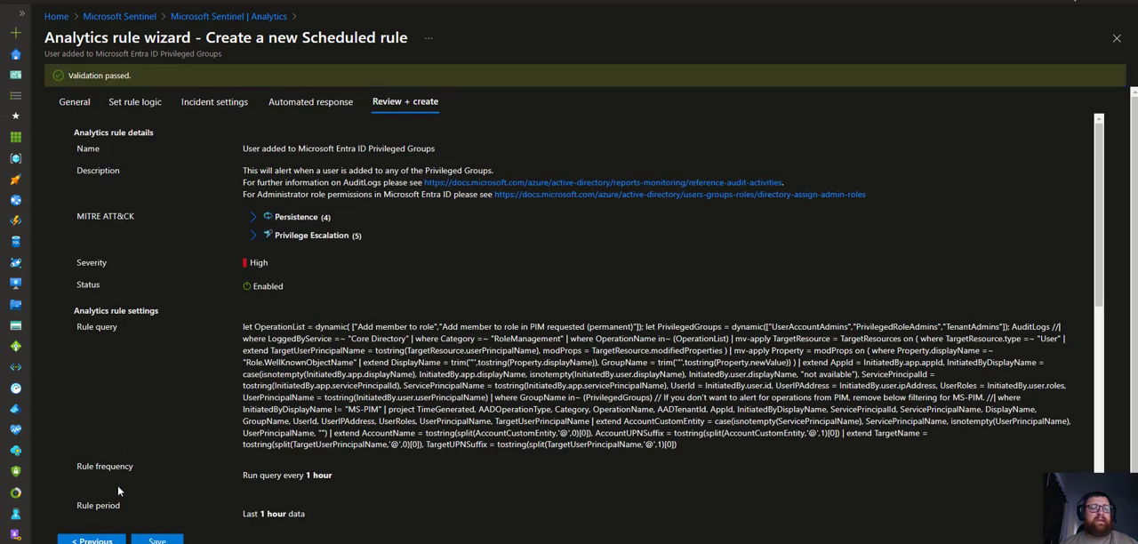
{"action": "scroll", "coordinate": [161, 496], "scroll_direction": "down", "scroll_amount": 3}
{"action": "left_click", "coordinate": [157, 539]}
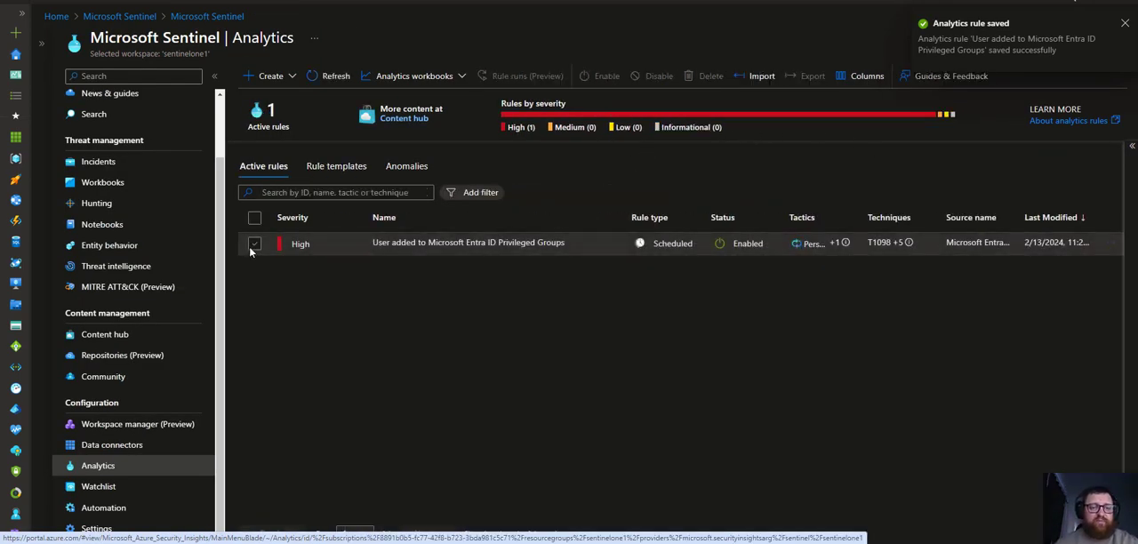
Open the rule runs history for the new rule, examine its panel, and close it
{"action": "left_click", "coordinate": [251, 245]}
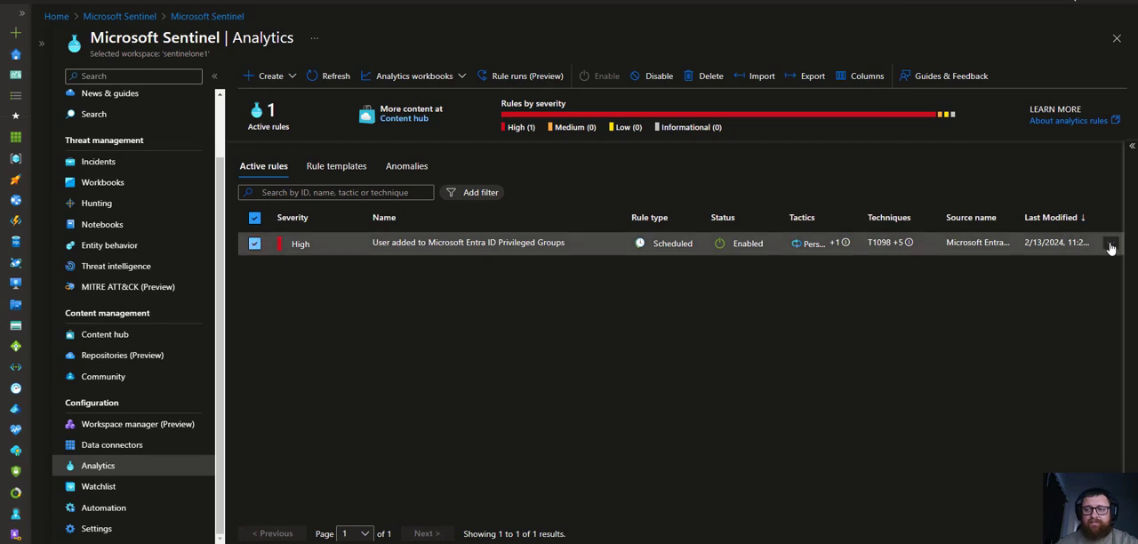
{"action": "left_click", "coordinate": [1111, 243]}
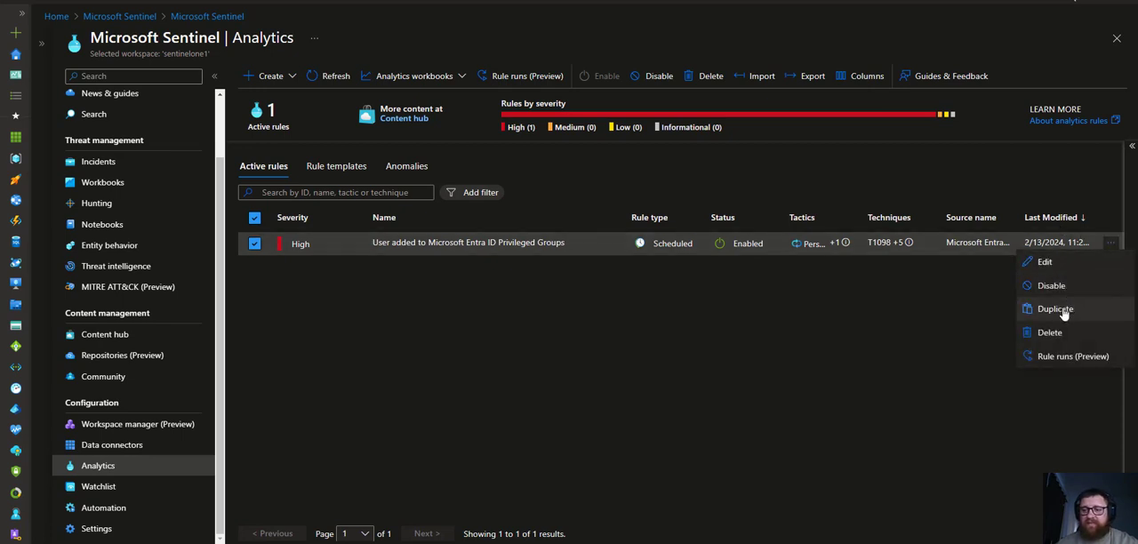
{"action": "left_click", "coordinate": [1072, 360]}
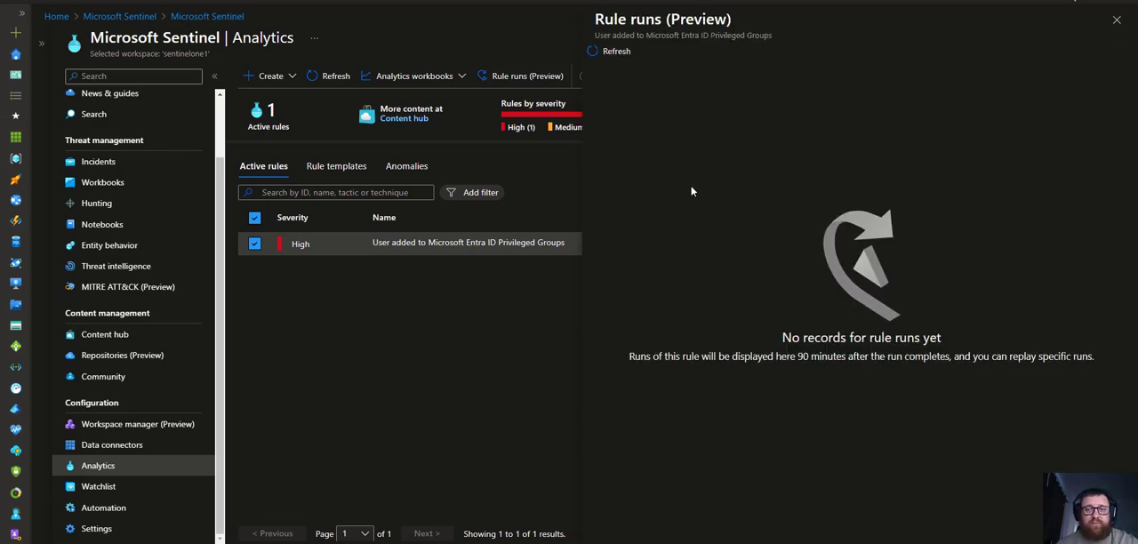
{"action": "left_click_drag", "start_coordinate": [767, 356], "coordinate": [931, 356]}
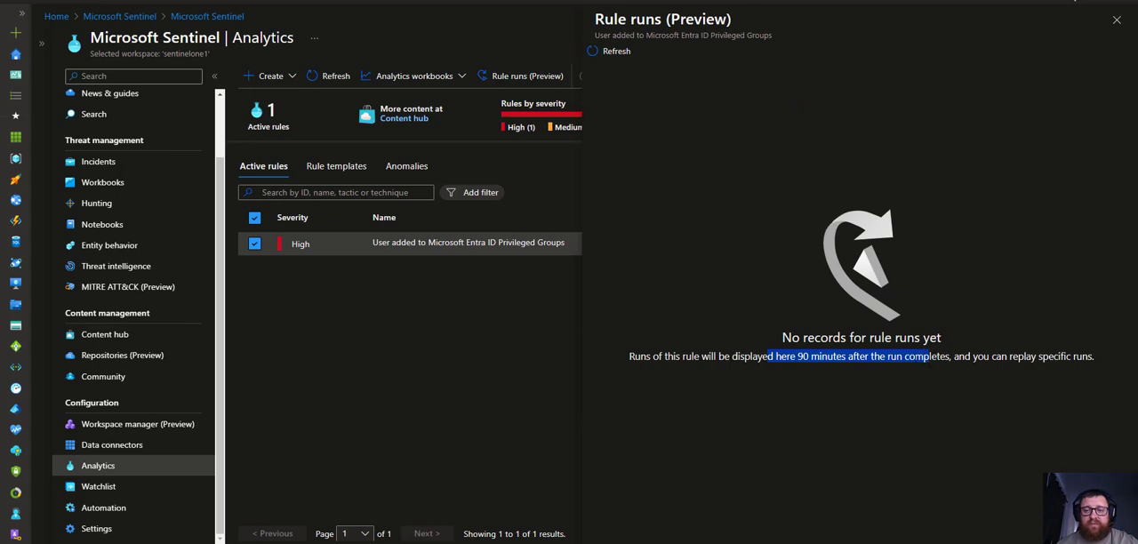
{"action": "left_click", "coordinate": [629, 360]}
{"action": "left_click_drag", "start_coordinate": [629, 360], "coordinate": [939, 356]}
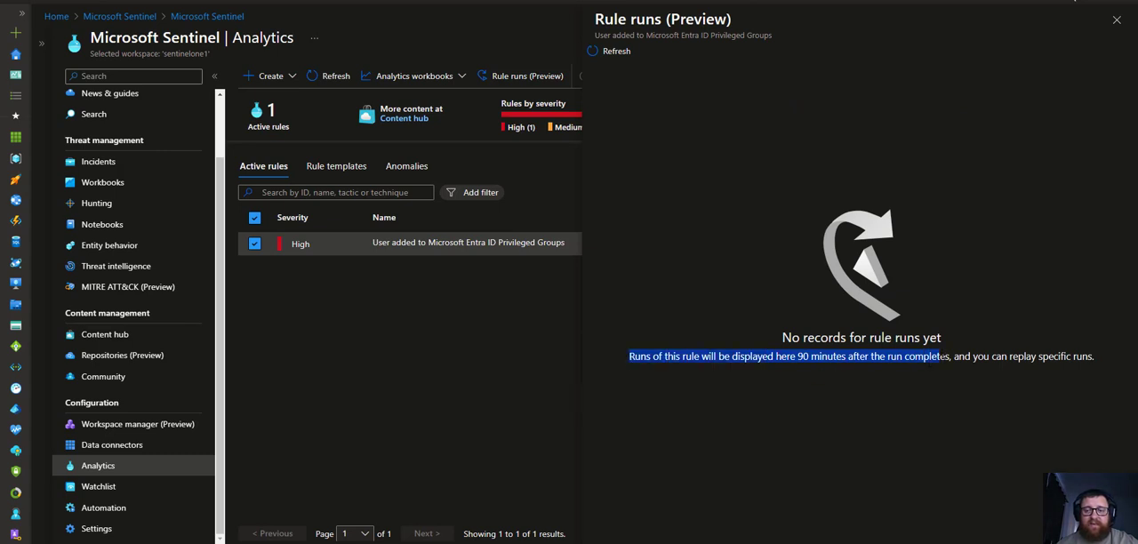
{"action": "left_click", "coordinate": [878, 328]}
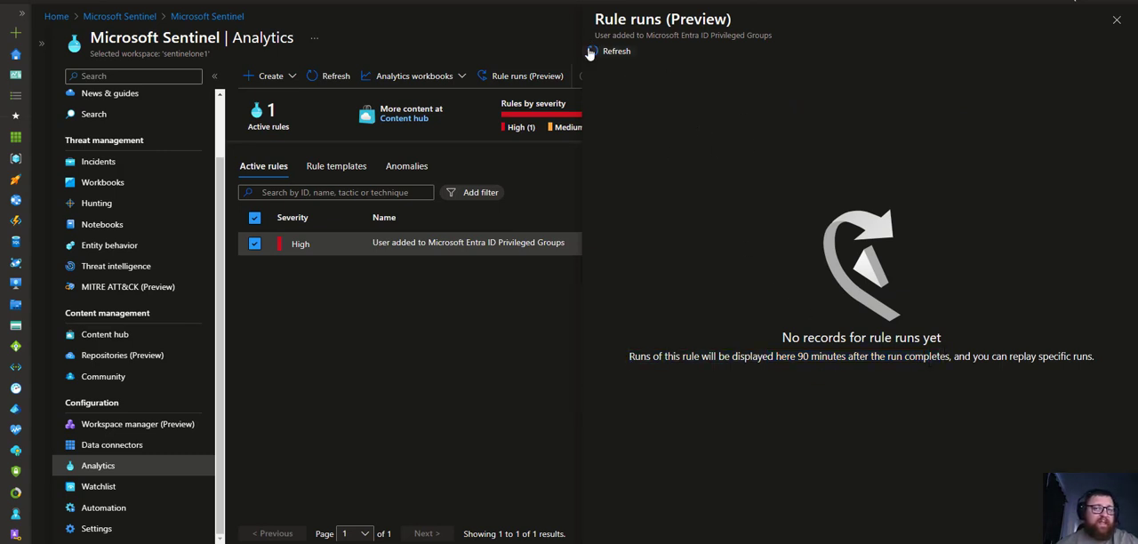
{"action": "left_click_drag", "start_coordinate": [636, 358], "coordinate": [900, 339]}
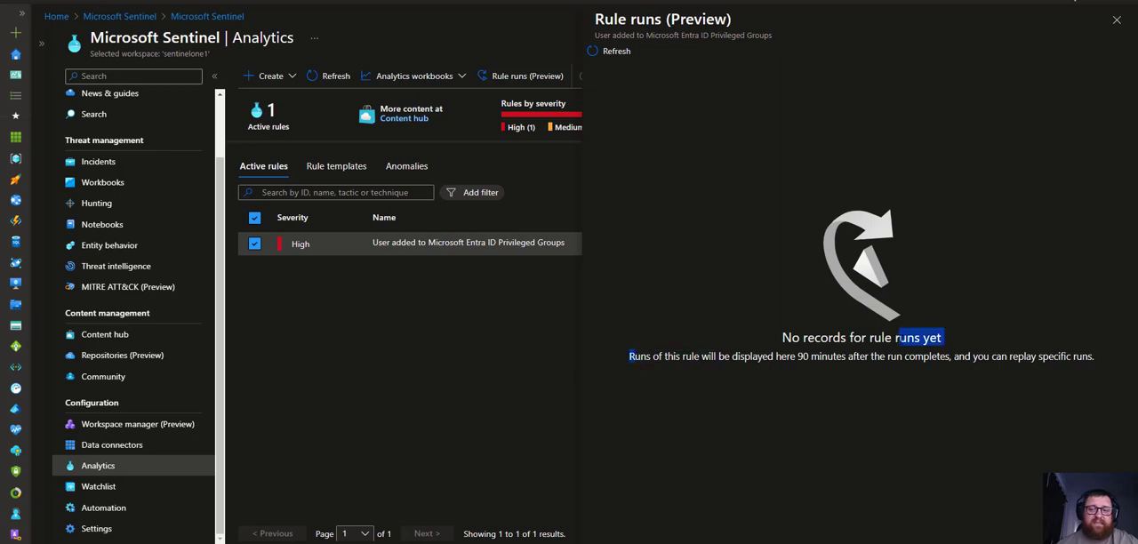
{"action": "left_click", "coordinate": [901, 340]}
{"action": "left_click_drag", "start_coordinate": [702, 357], "coordinate": [1012, 366]}
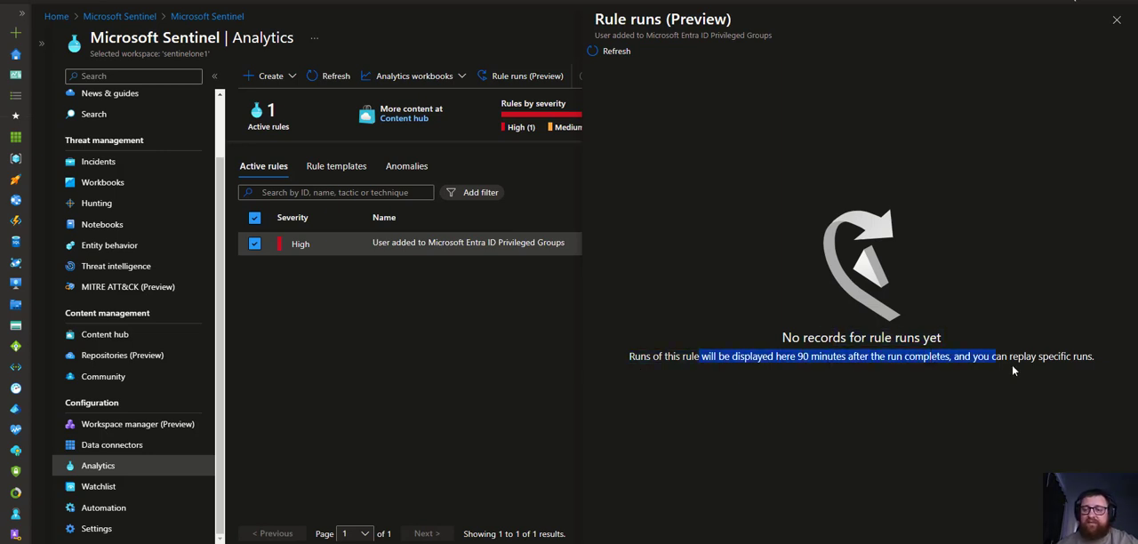
{"action": "left_click", "coordinate": [801, 357]}
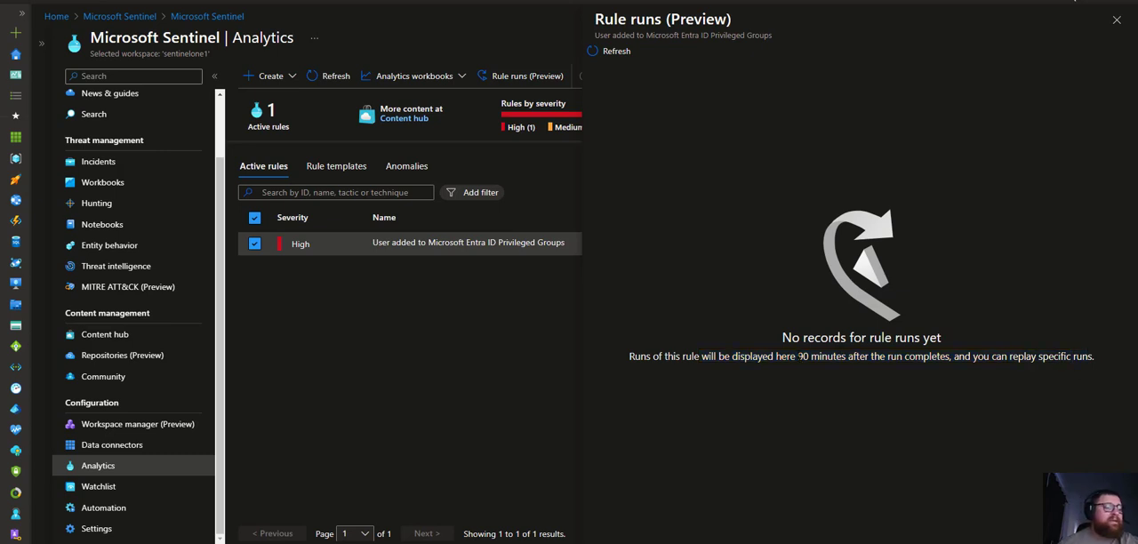
{"action": "left_click", "coordinate": [1116, 20]}
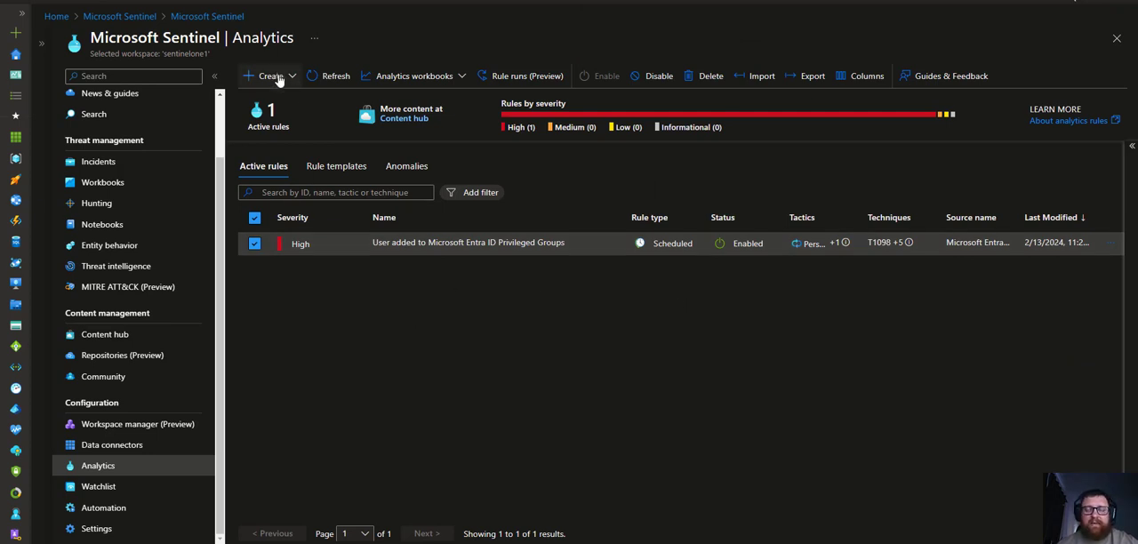
Review the rule types offered for creation, then clear the rule's selection
{"action": "left_click", "coordinate": [278, 80]}
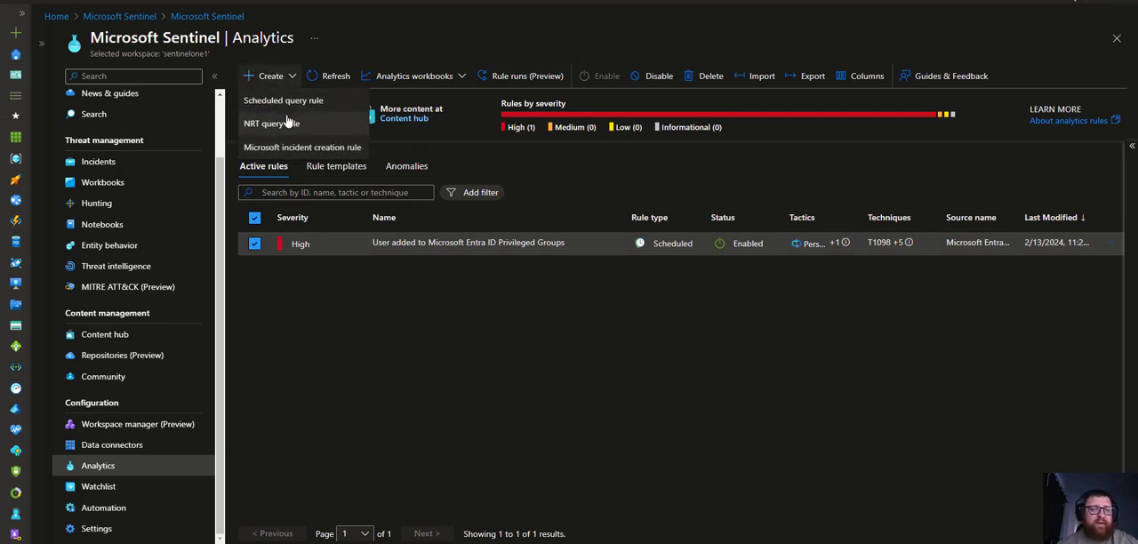
{"action": "left_click", "coordinate": [450, 299]}
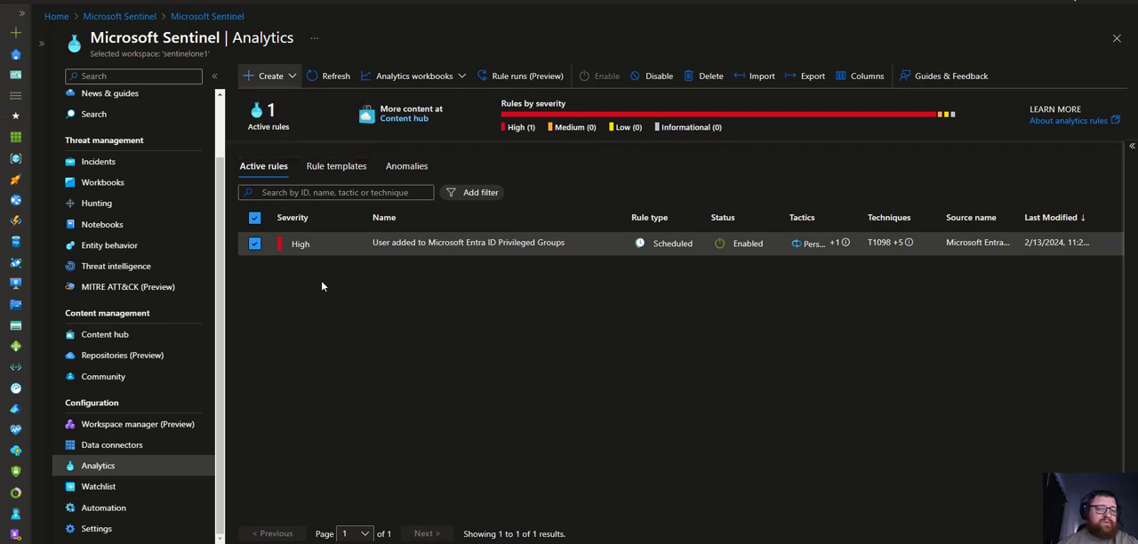
{"action": "left_click", "coordinate": [254, 244]}
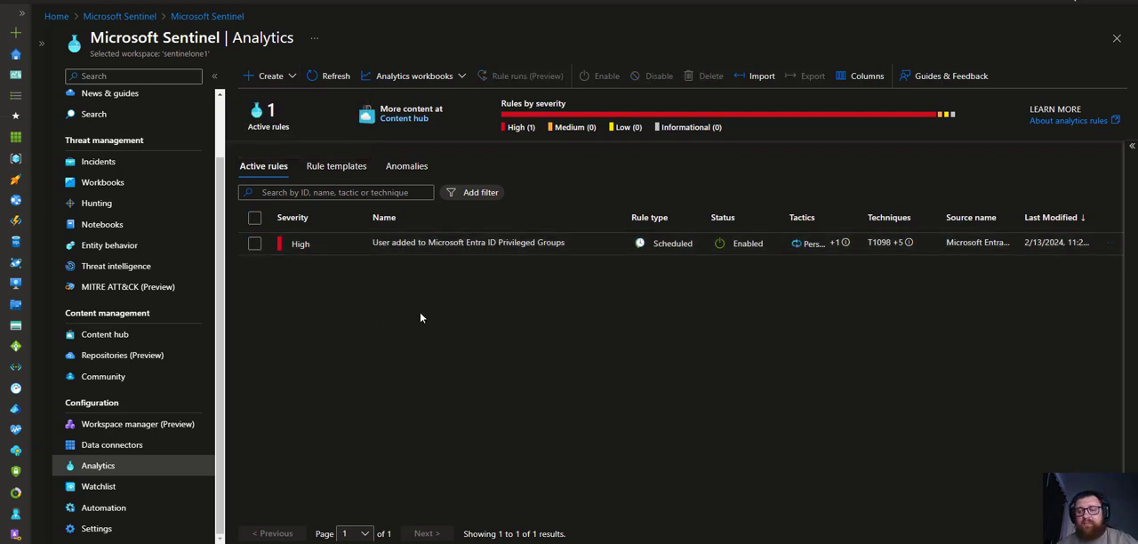